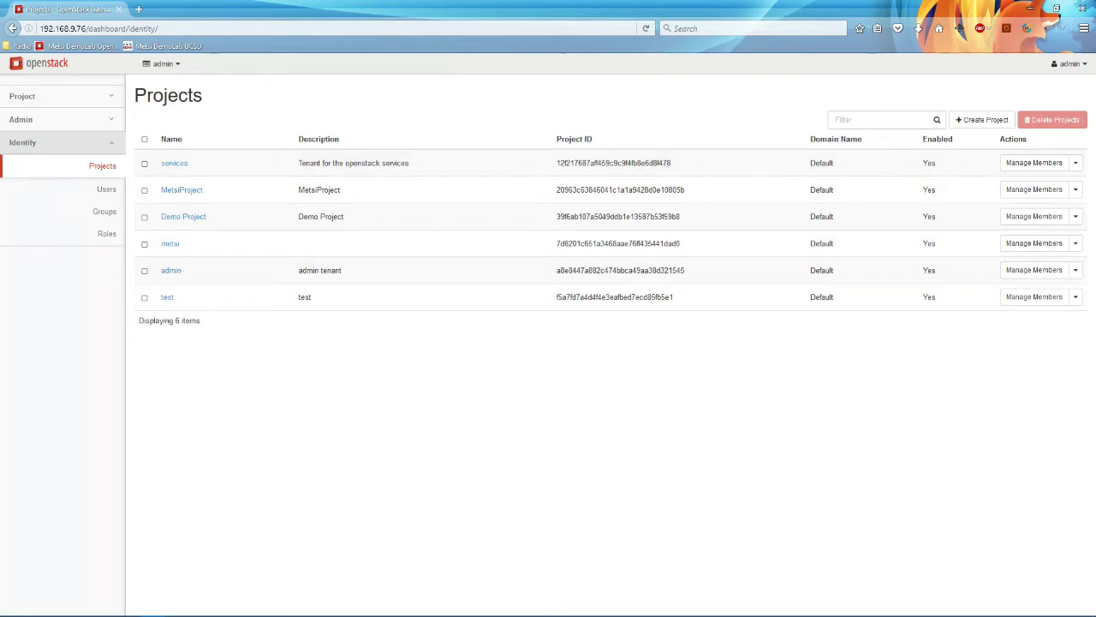
Step: Browse the admin Flavours list, then the Project Compute Overview with its limit summary
left_click(23, 119)
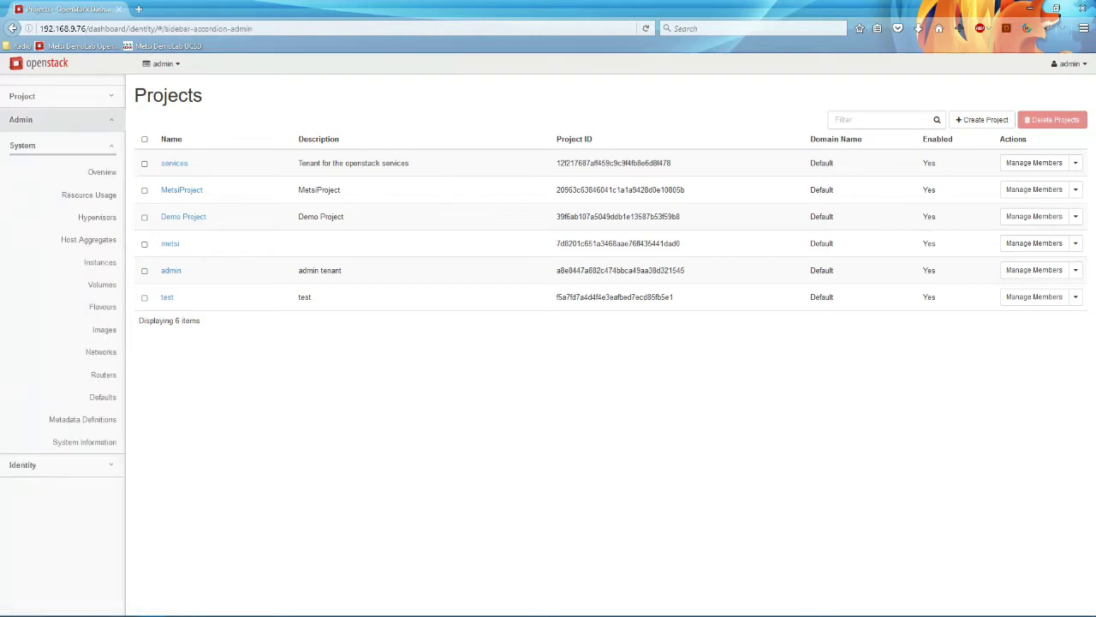
left_click(102, 306)
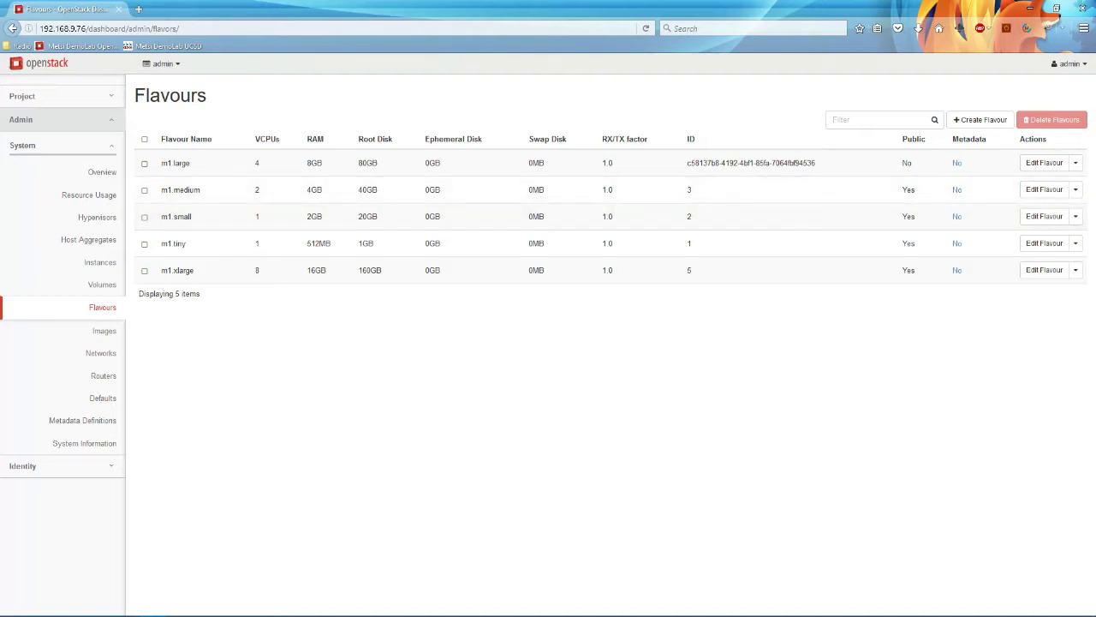
left_click(34, 96)
left_click(102, 149)
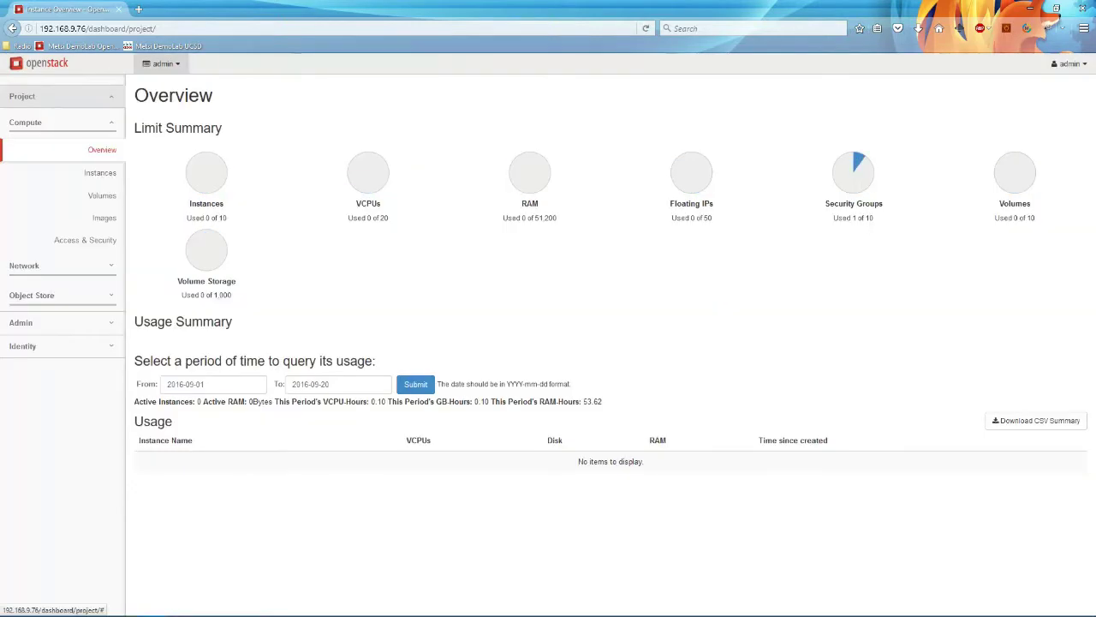
Step: Switch to the metsi project and view its images
left_click(163, 64)
left_click(155, 117)
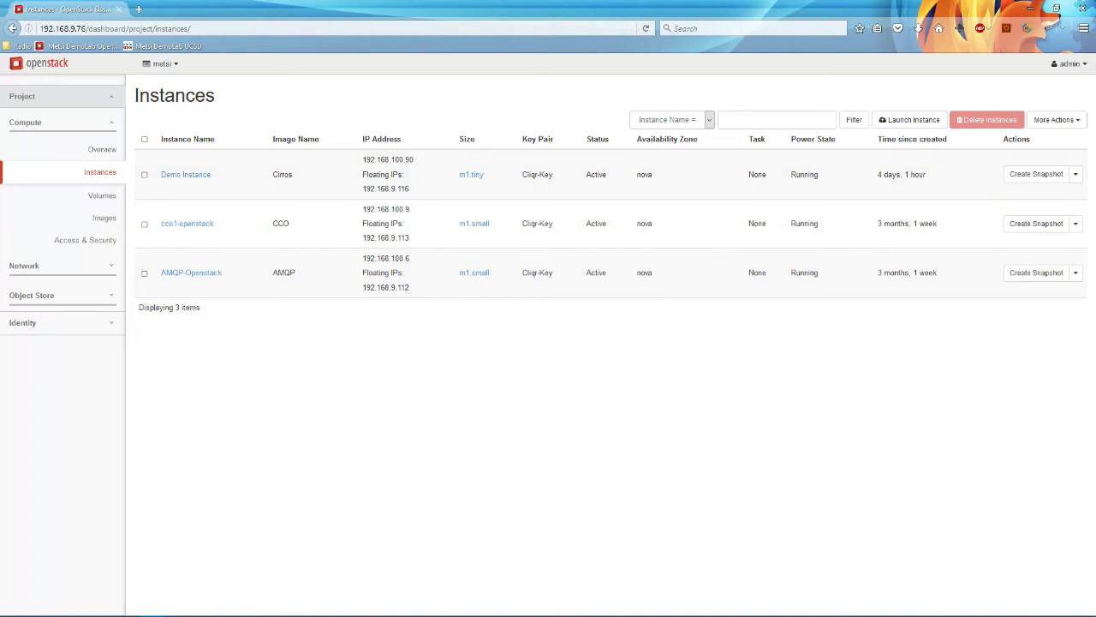
left_click(104, 218)
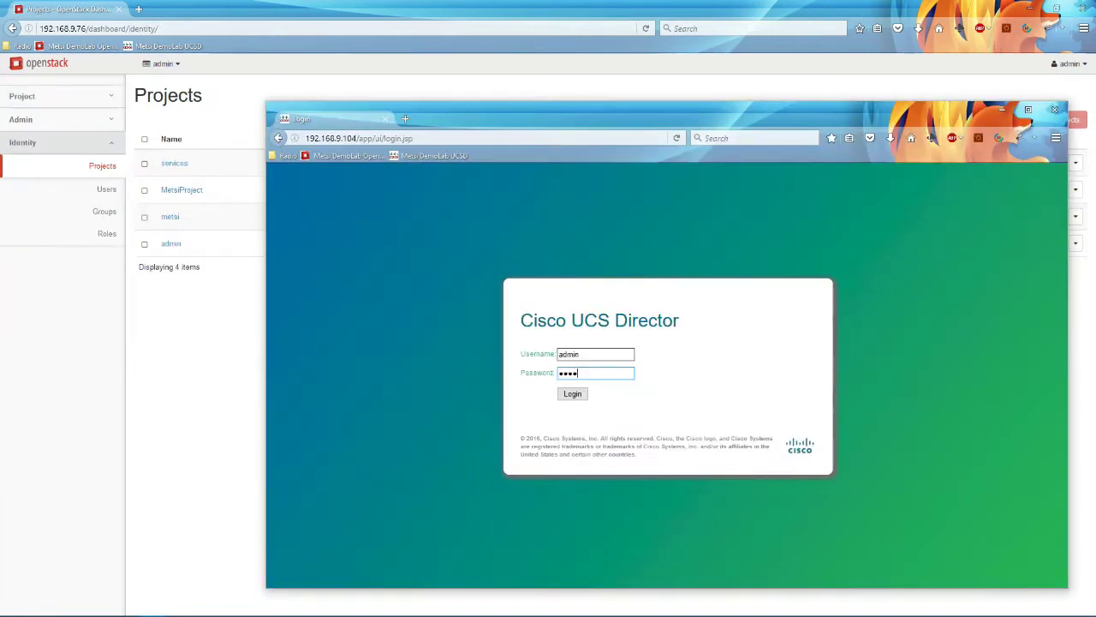
Step: Log in to UCS Director and go to Virtual > OpenStack to list the Metsi Tenant account
type("n")
key("Return")
key("Return")
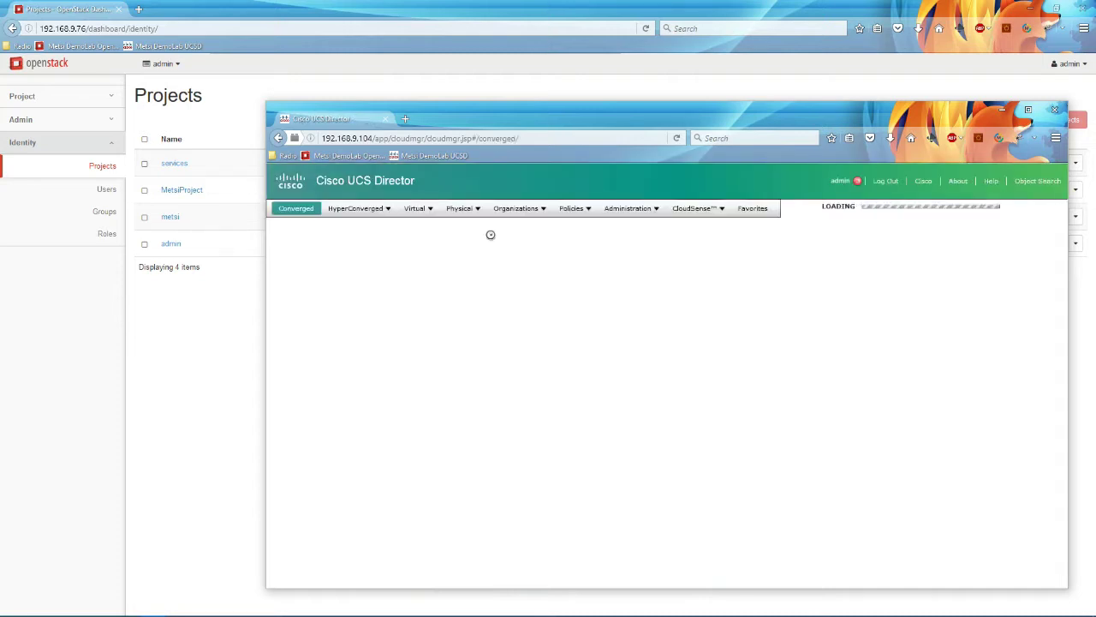
left_click(417, 208)
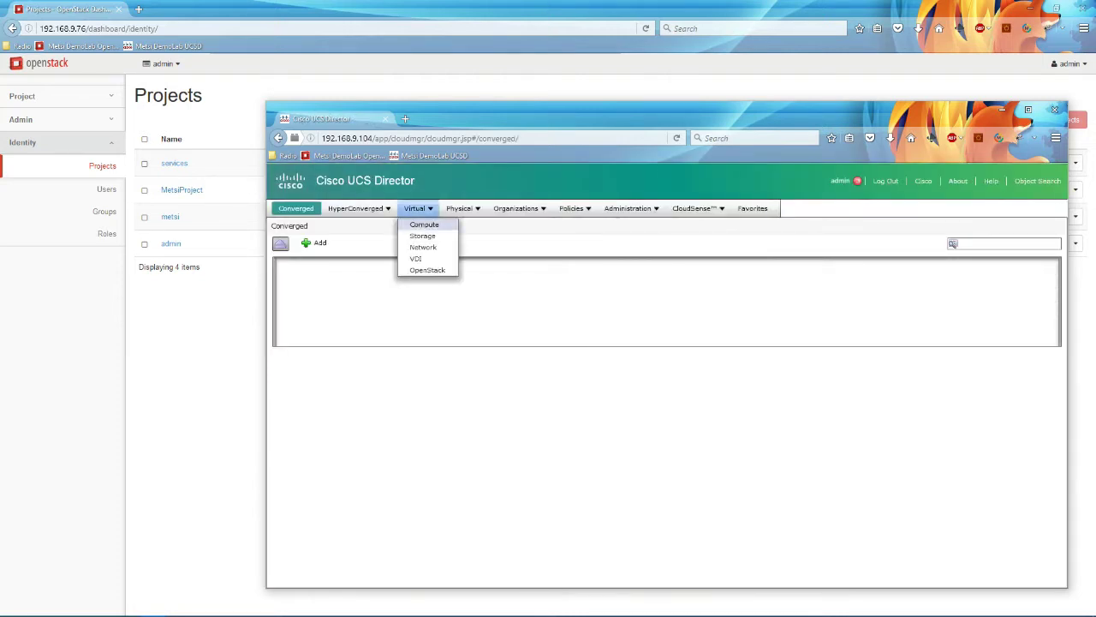
left_click(414, 268)
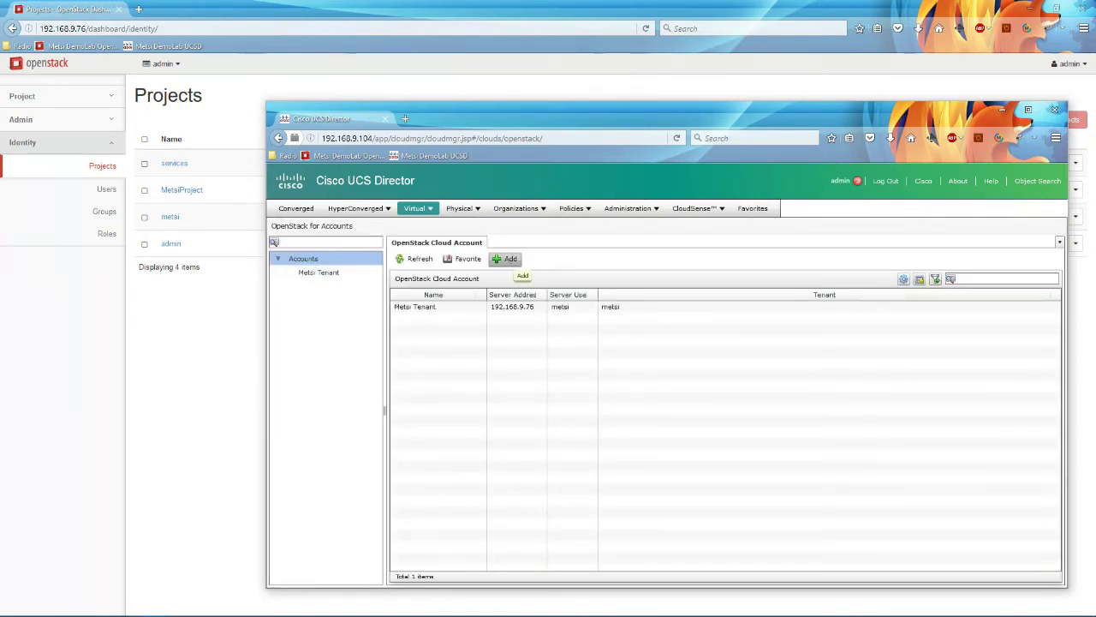
Step: Start a new OpenStack account and name it Demo Admin
left_click(507, 259)
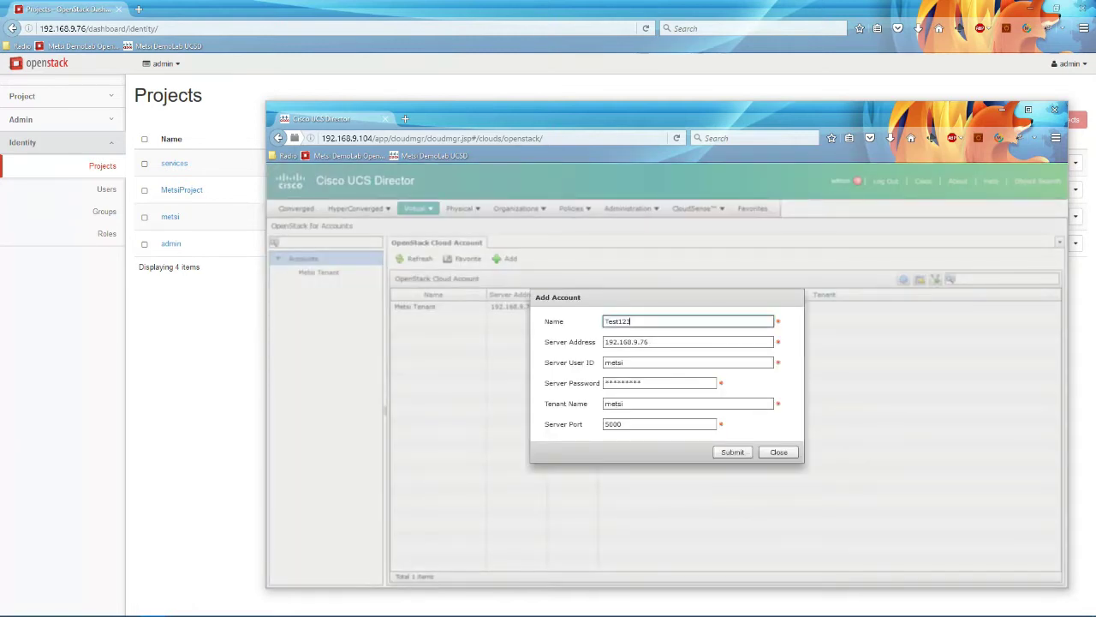
key("ctrl+a")
key("BackSpace")
type("Demo T")
key("BackSpace")
type("Admin")
Step: Set server user and tenant to admin, enter the password, submit, and open Demo Admin
key("Tab")
key("Tab")
type("admin")
key("Tab")
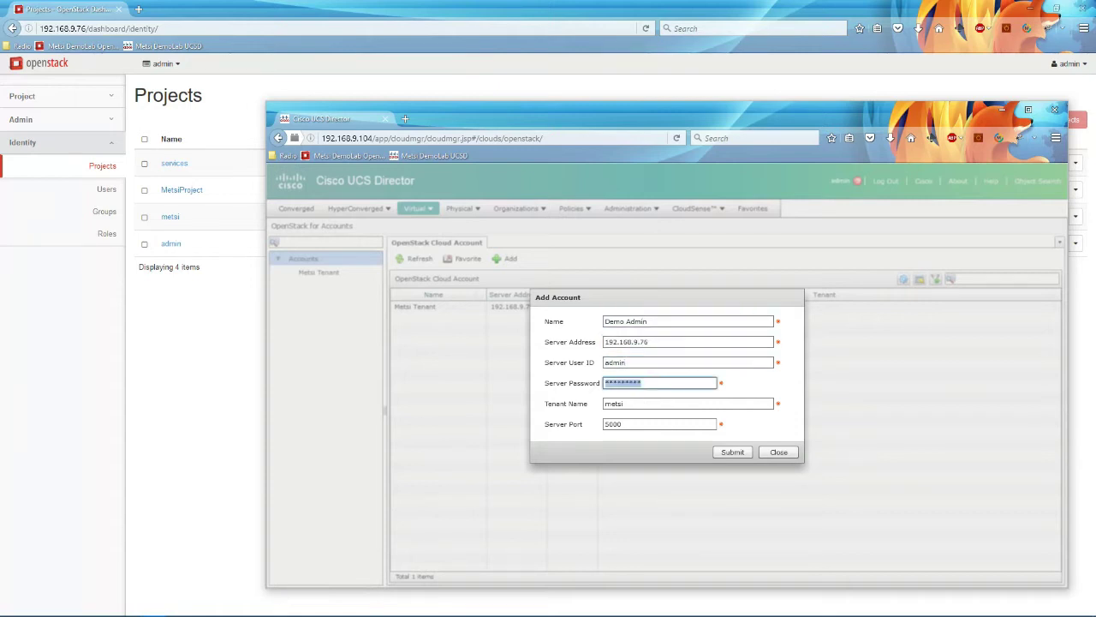
key("ctrl+v")
key("Tab")
type("admin")
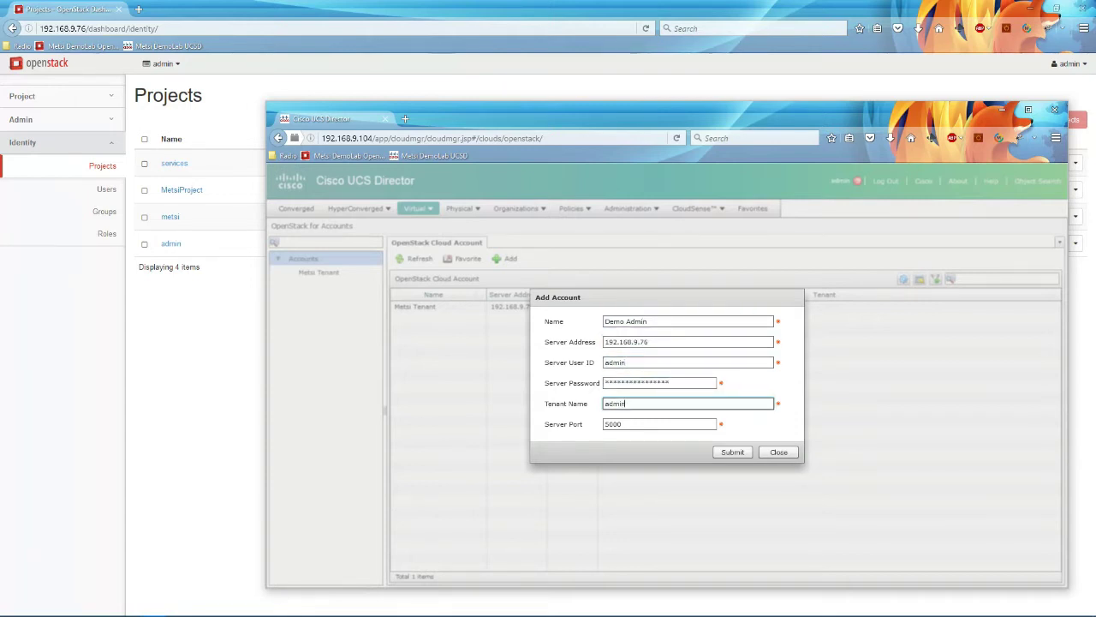
left_click(732, 452)
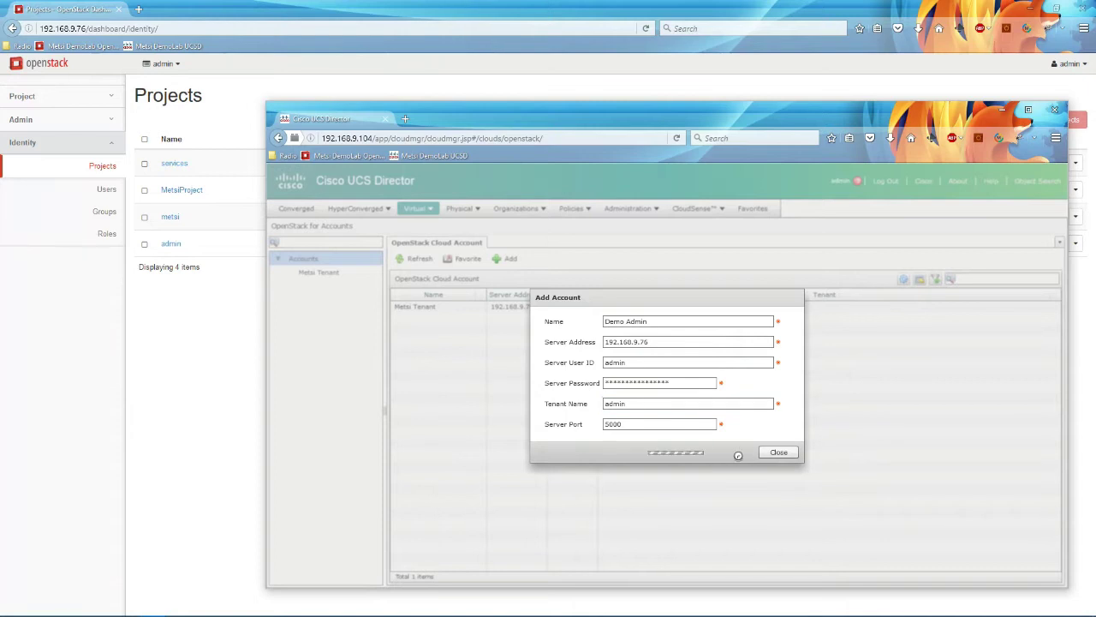
left_click(672, 387)
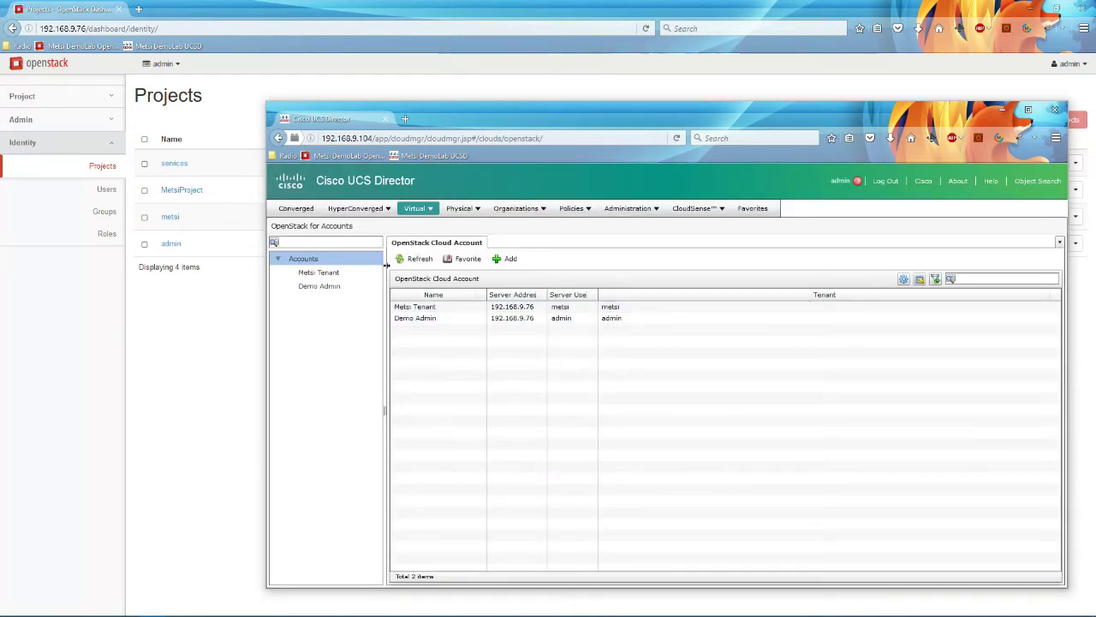
left_click(338, 286)
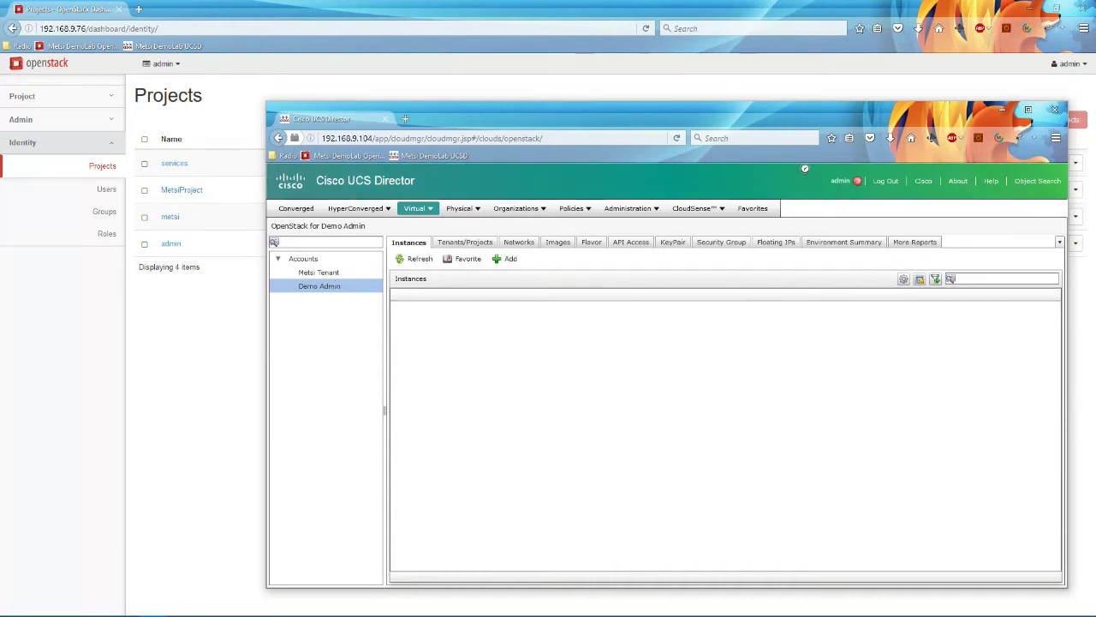
Step: Add an enabled tenant Demo Project, description Demo Project, under the Demo Admin account
left_click(465, 242)
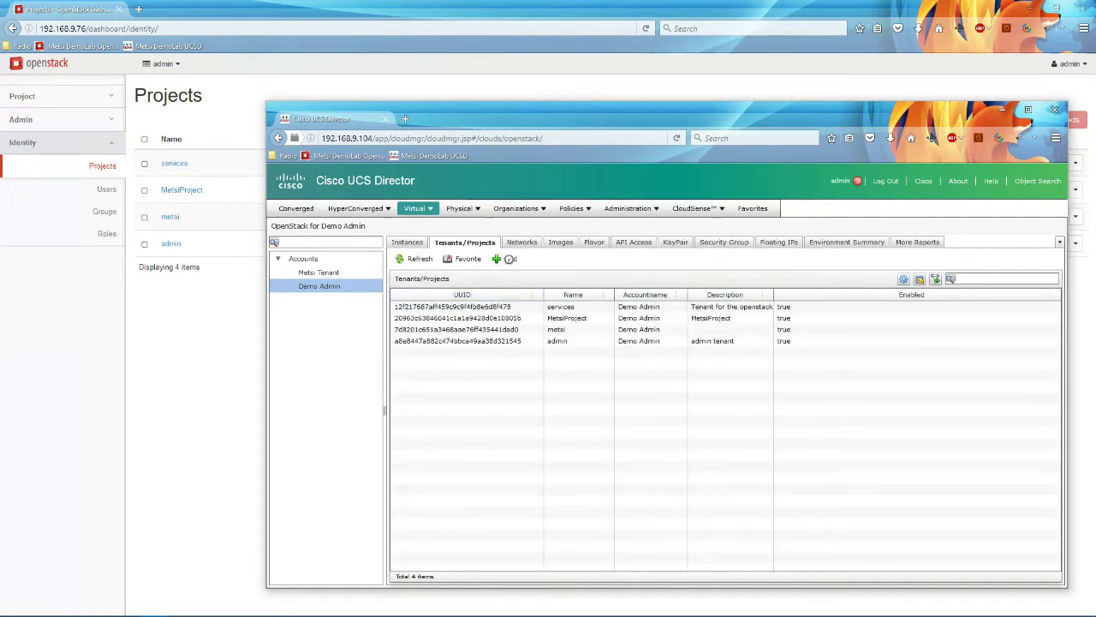
left_click(506, 259)
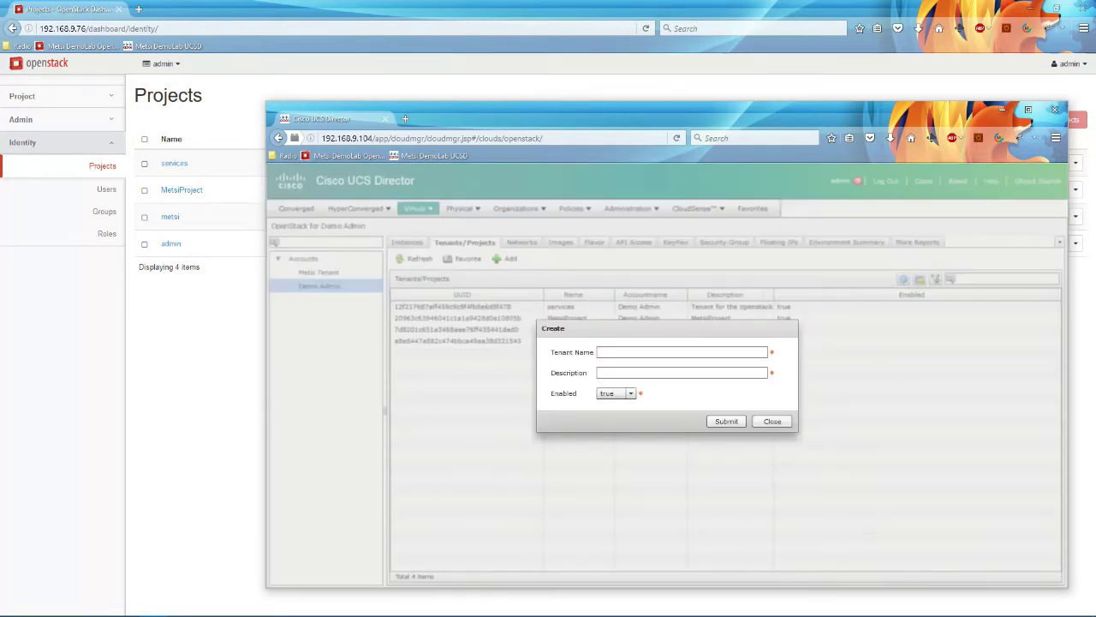
left_click(682, 352)
type("Demp")
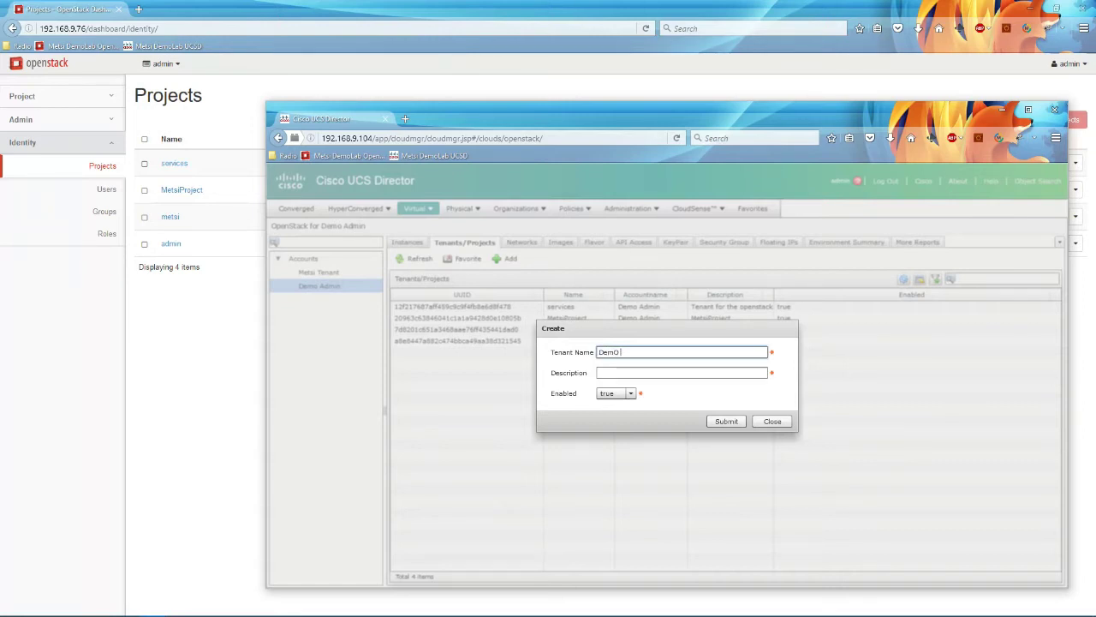
key("BackSpace")
type("o Project")
key("Tab")
type("Demo")
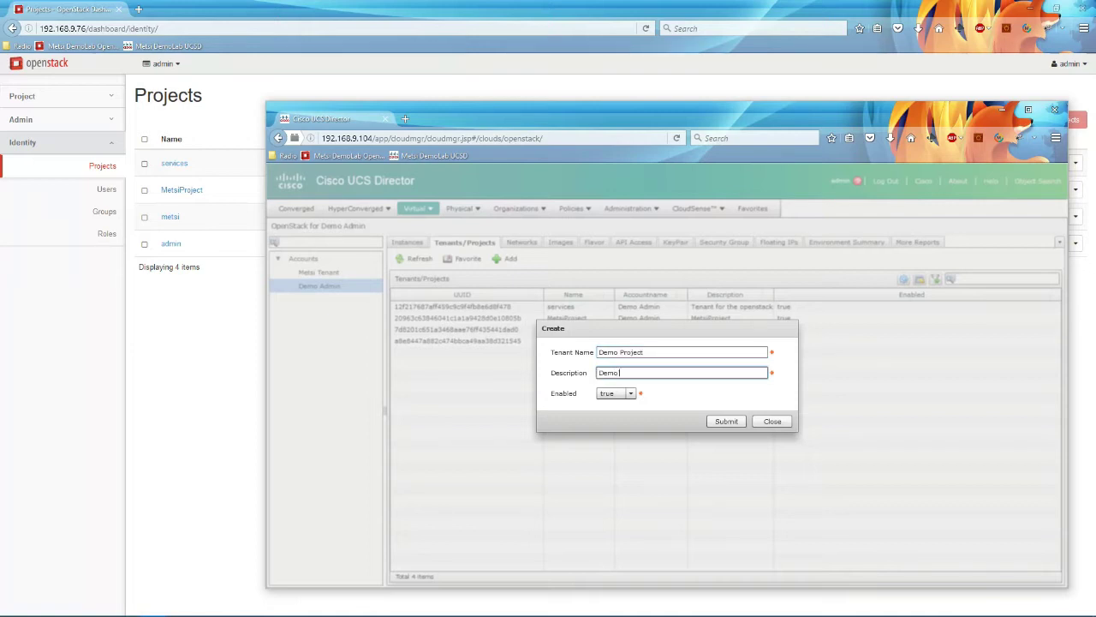
type(" Project")
left_click(726, 420)
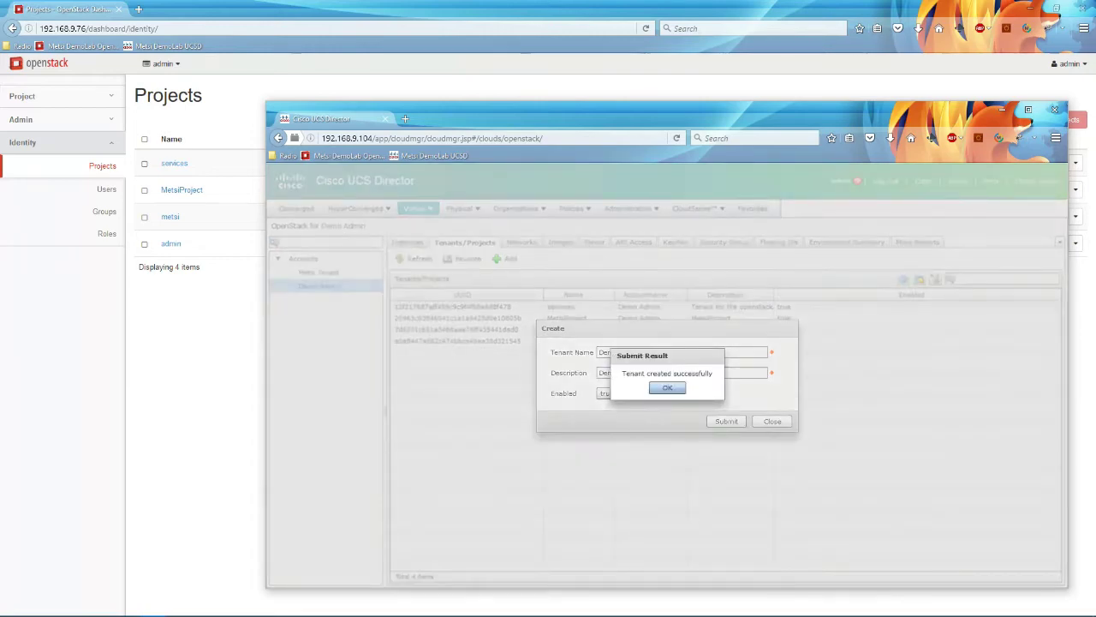
key("Return")
Step: Reload Horizon's Projects list to check Demo Project is listed, then return to UCS Director
double_click(190, 267)
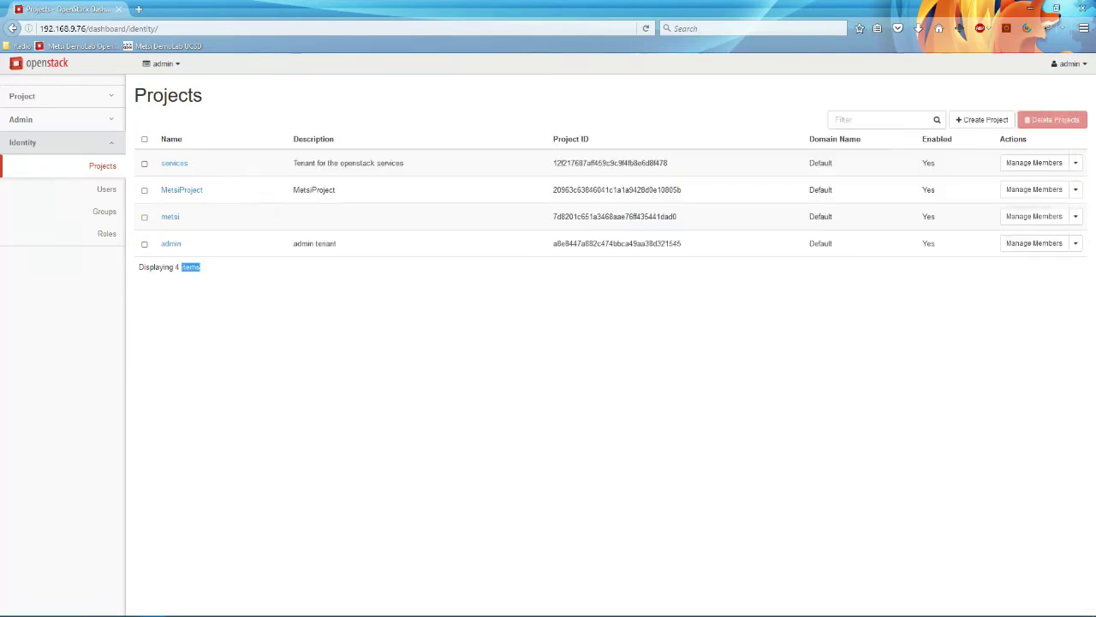
key("F5")
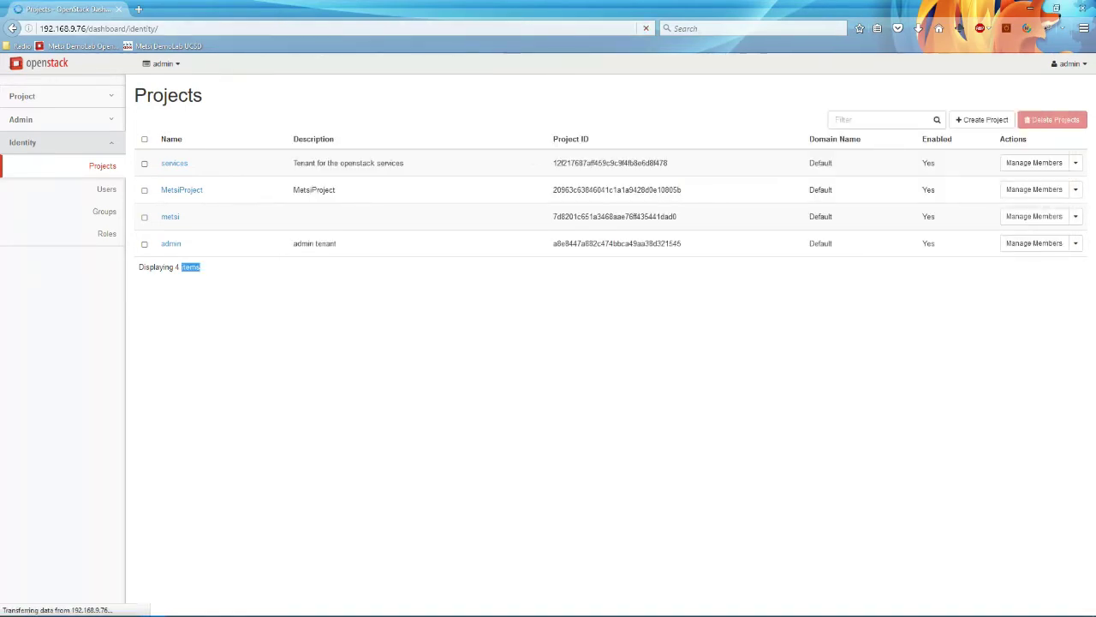
left_click_drag(207, 190, 162, 189)
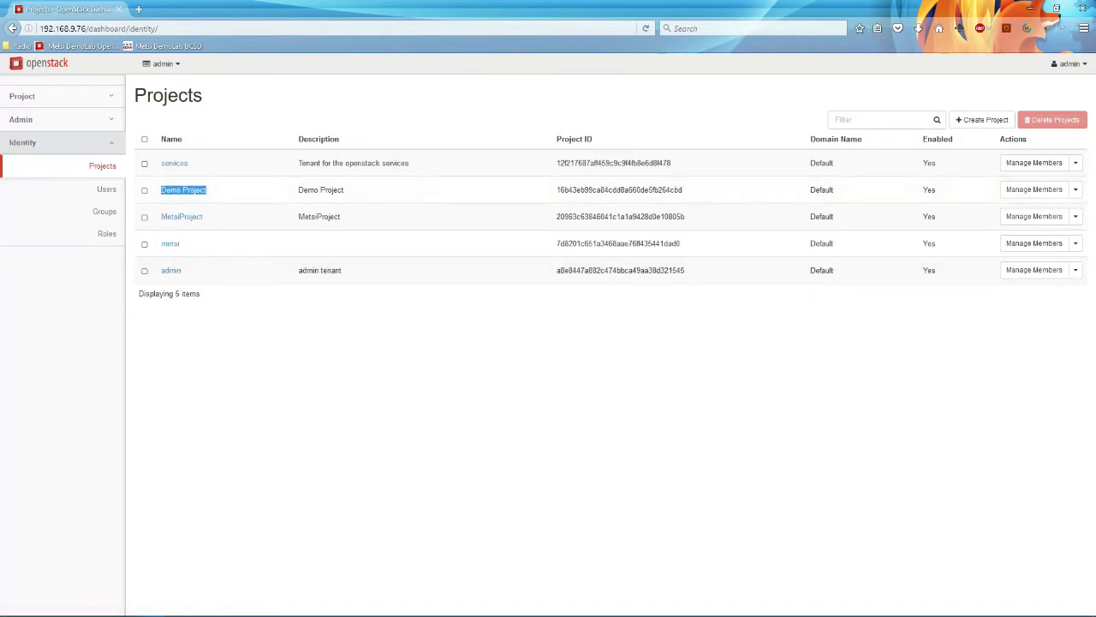
key("alt+Tab")
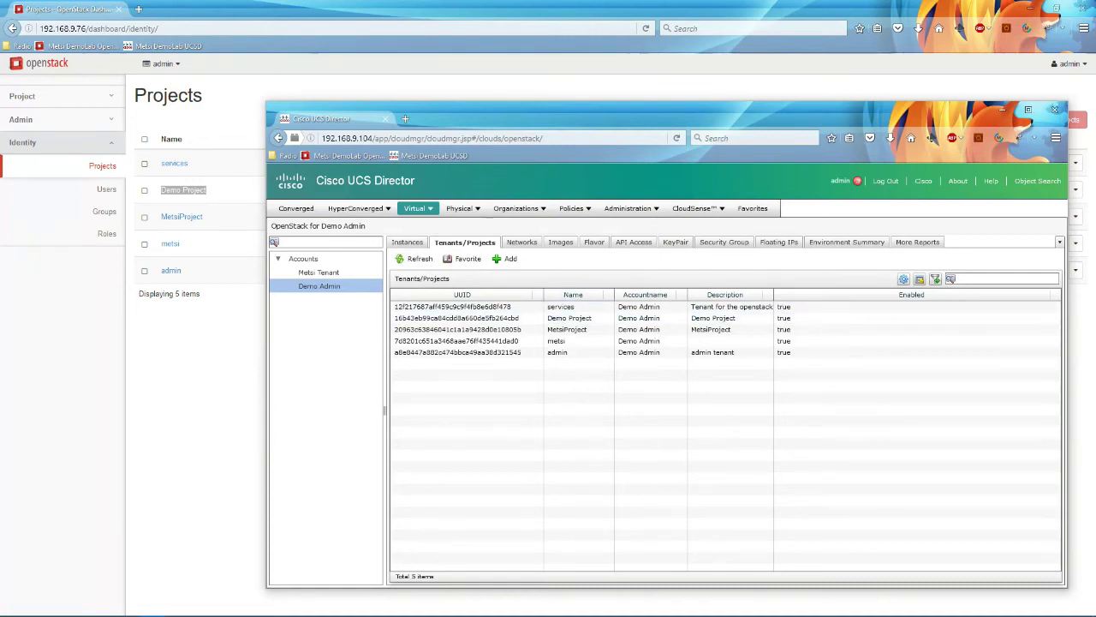
Step: Start a new image in the Images tab named Cirros Demo File upload
left_click(560, 242)
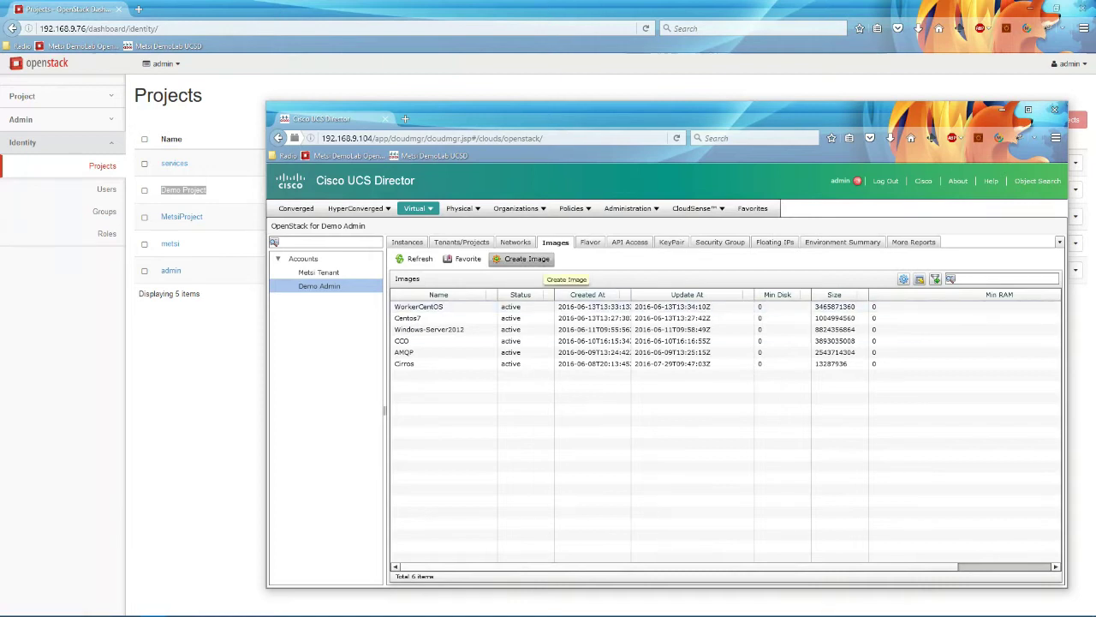
left_click(524, 258)
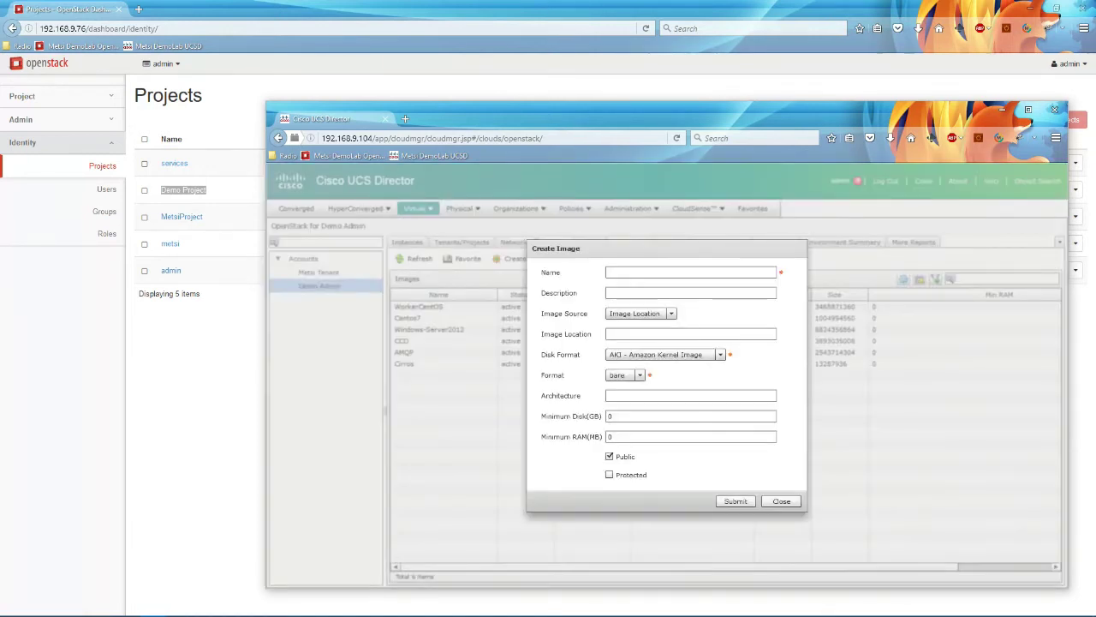
left_click(634, 272)
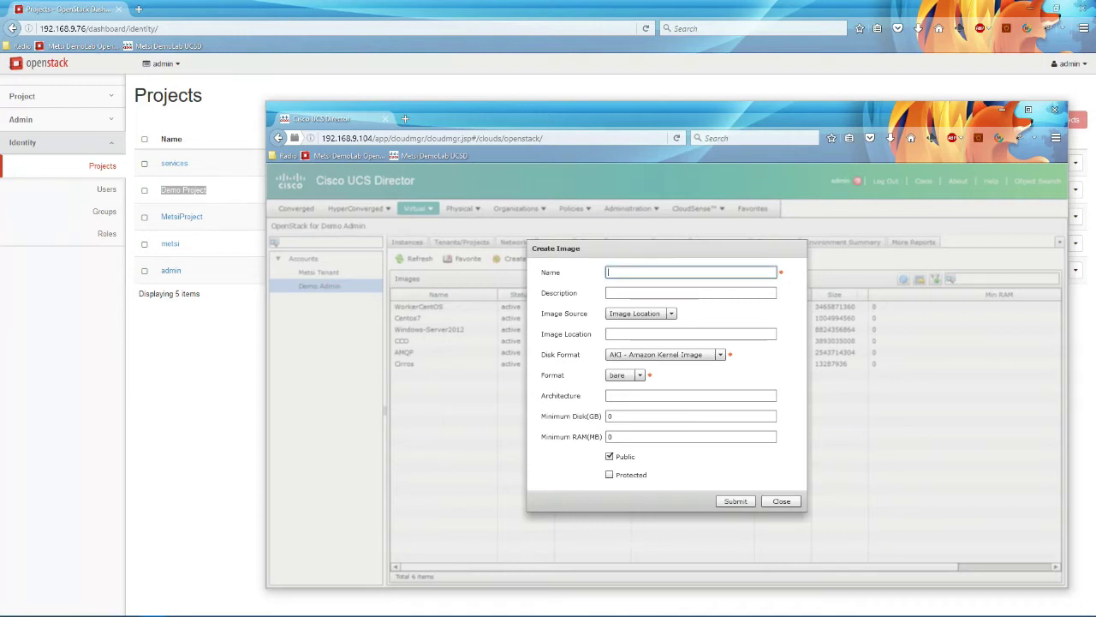
type("Cirros Demo")
type("File upload")
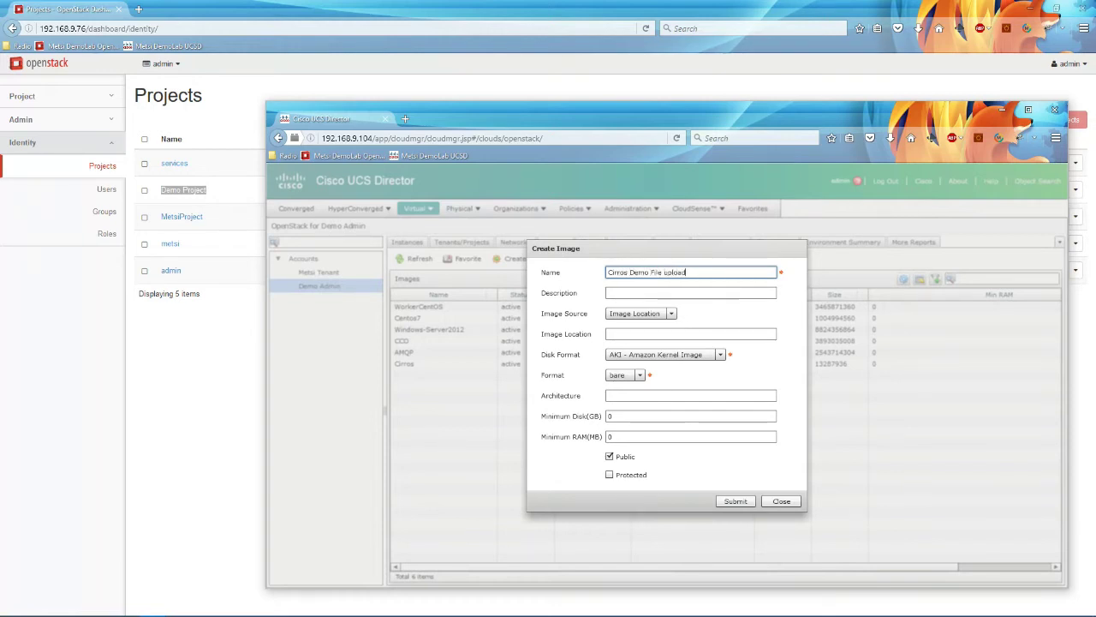
Step: Set the image source to Image File and disk format to QCOW2 - QEMU Emulator
left_click(651, 314)
left_click(652, 332)
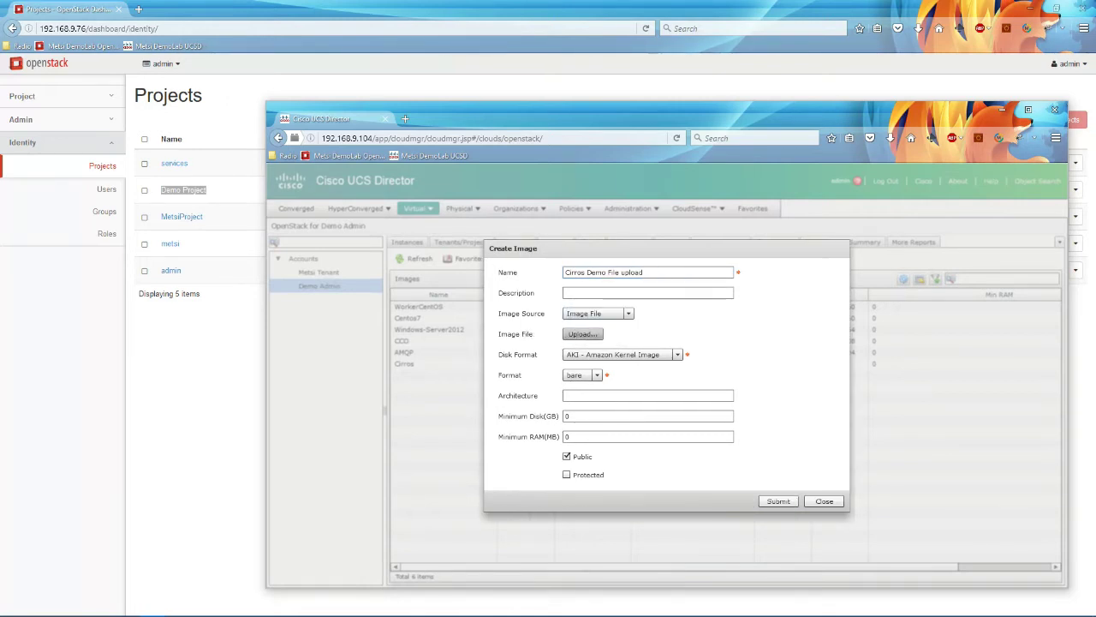
left_click(621, 354)
key("Down")
key("Down")
key("Down")
key("Down")
key("Return")
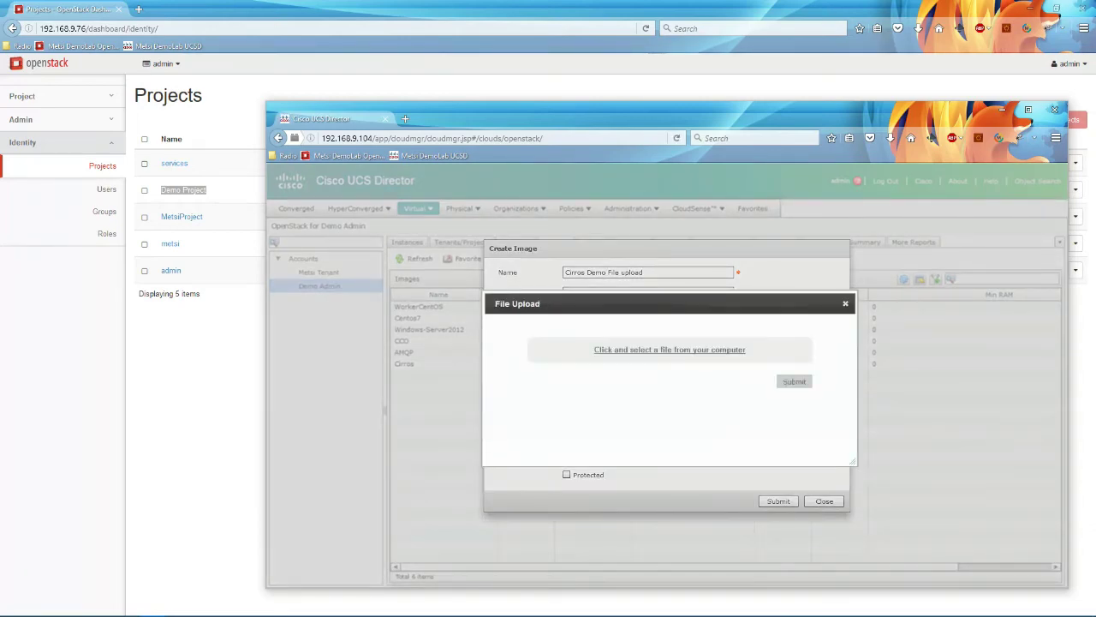
Step: Upload cirros-0.3.4-x86_64-disk.img and submit the Cirros Demo File upload image
left_click(669, 350)
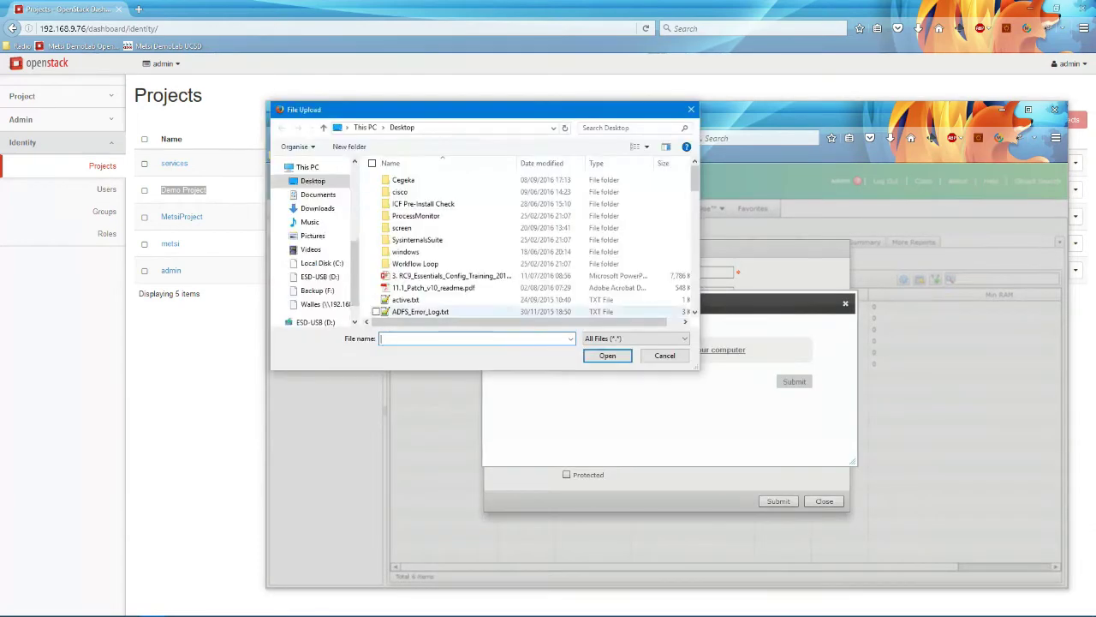
left_click(377, 192)
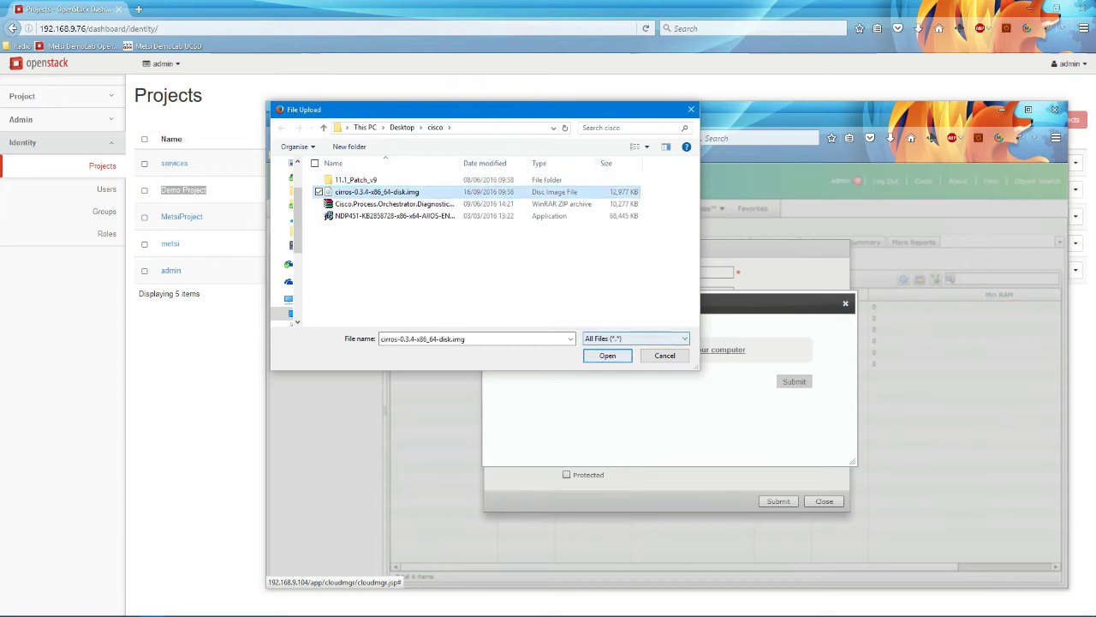
left_click(607, 356)
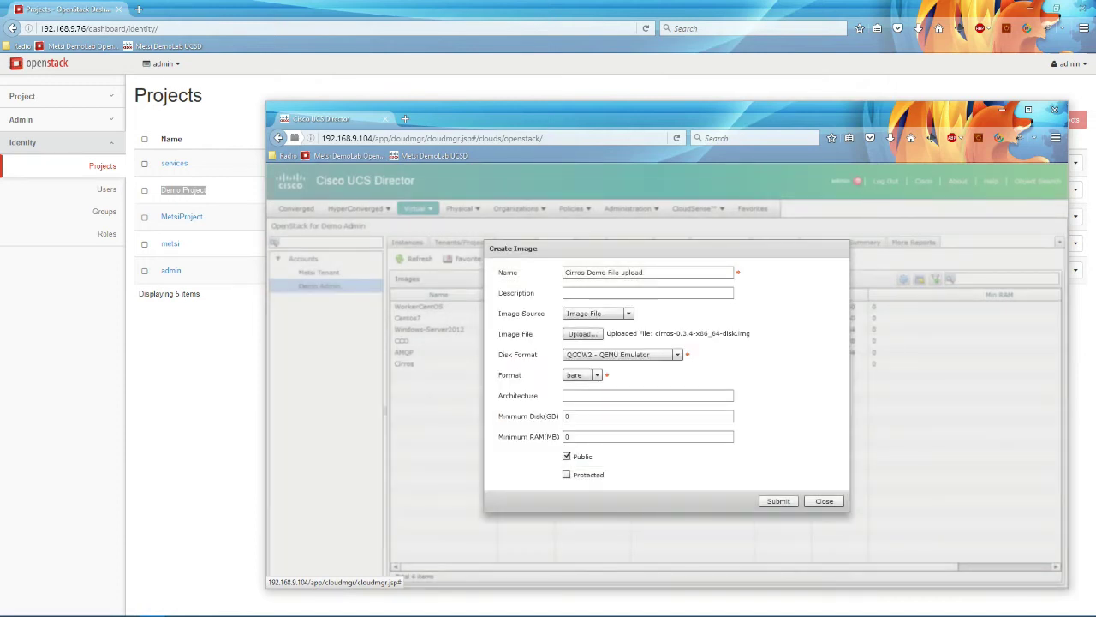
left_click(779, 501)
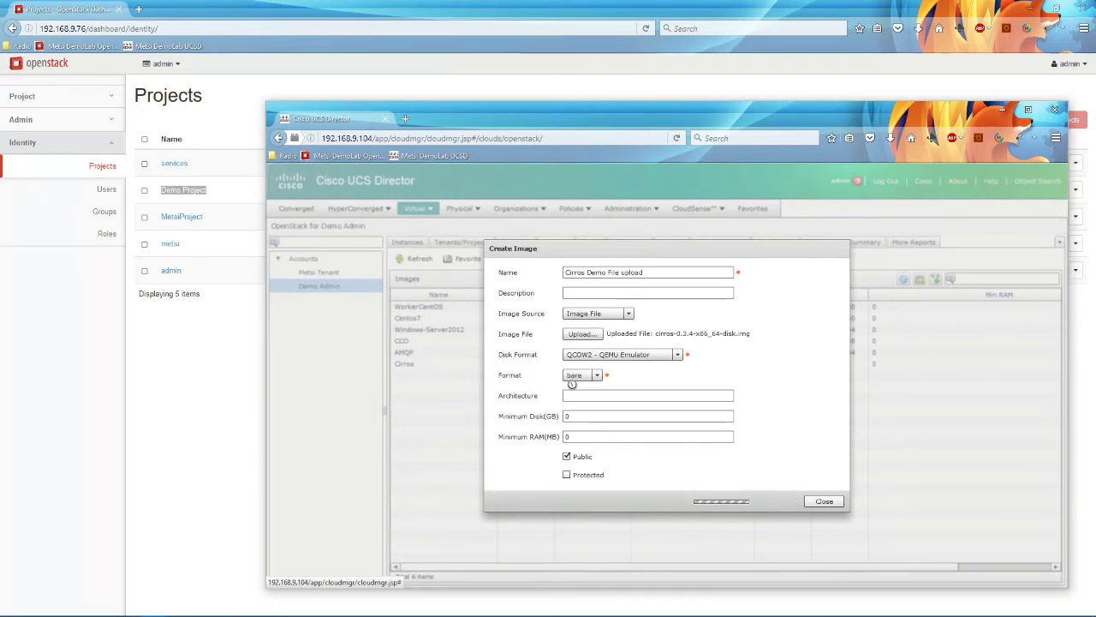
left_click(20, 119)
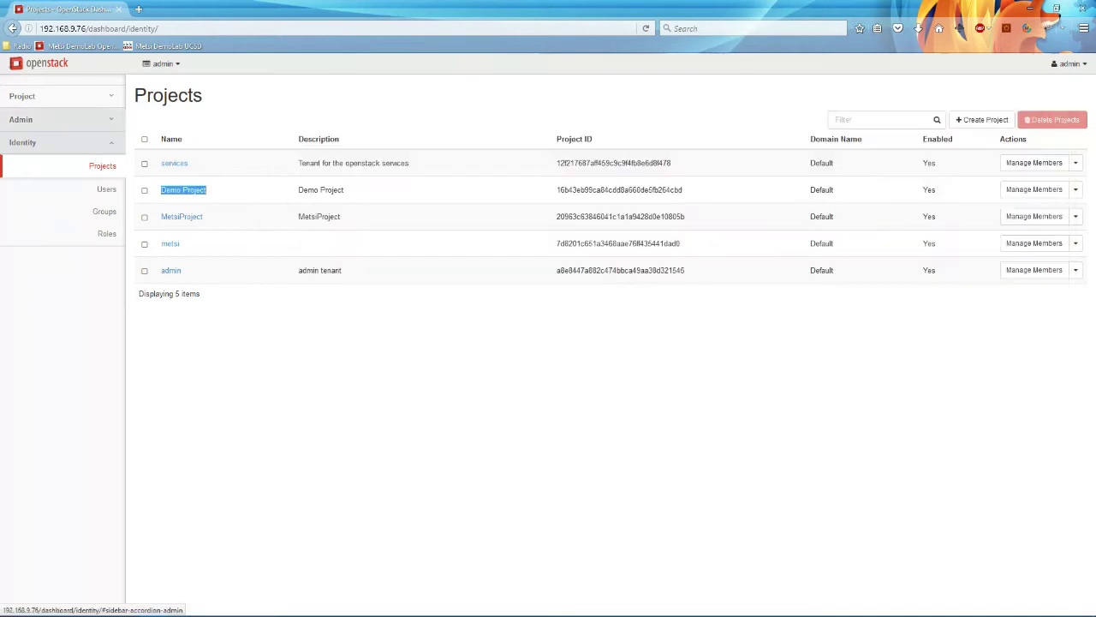
Step: Confirm Cirros Demo File upload is active at 12.0 MB, then name a new image Cirros Image Internet
left_click(103, 329)
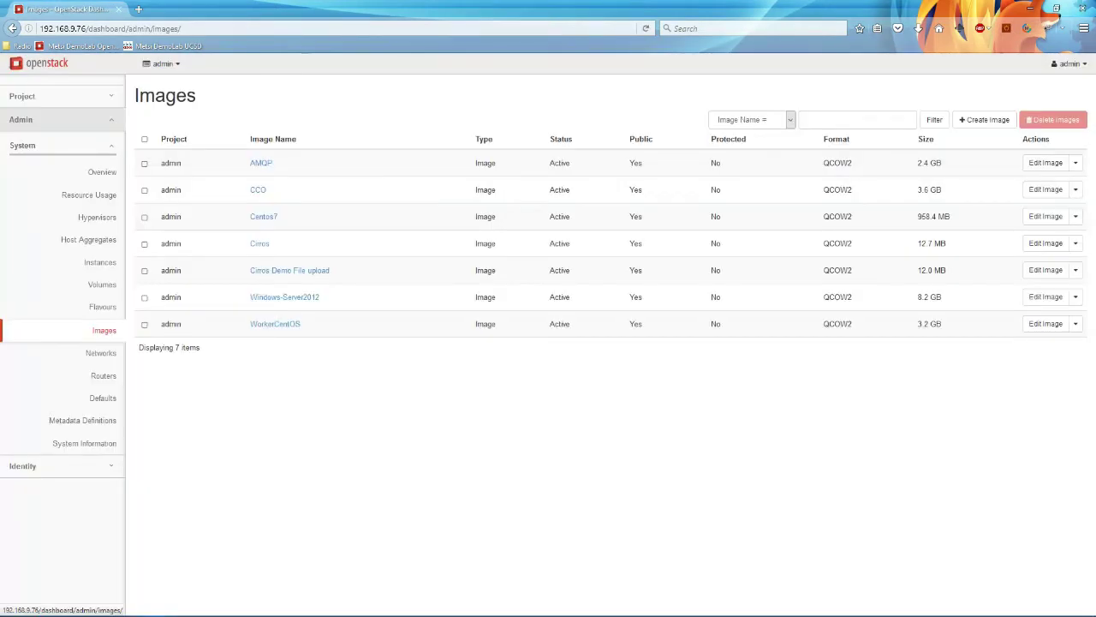
left_click_drag(343, 270, 250, 271)
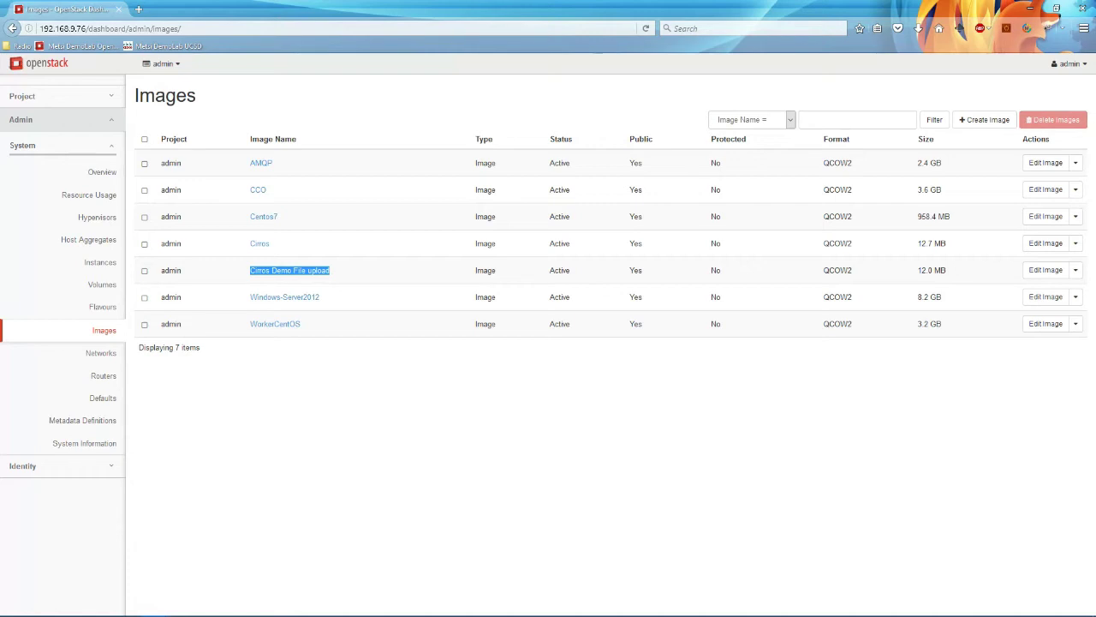
key("alt+Tab")
type("Cirr")
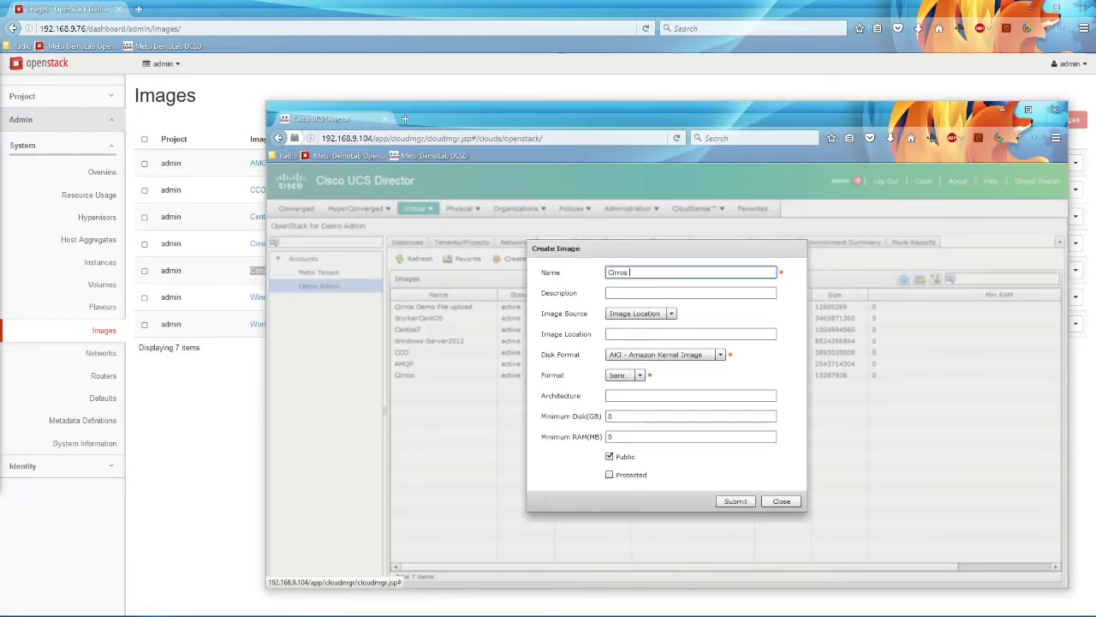
type("os Image Internet")
Step: Paste the cirros-cloud.net image URL, choose QCOW2 disk format, and submit the image
key("Tab")
key("Tab")
key("Tab")
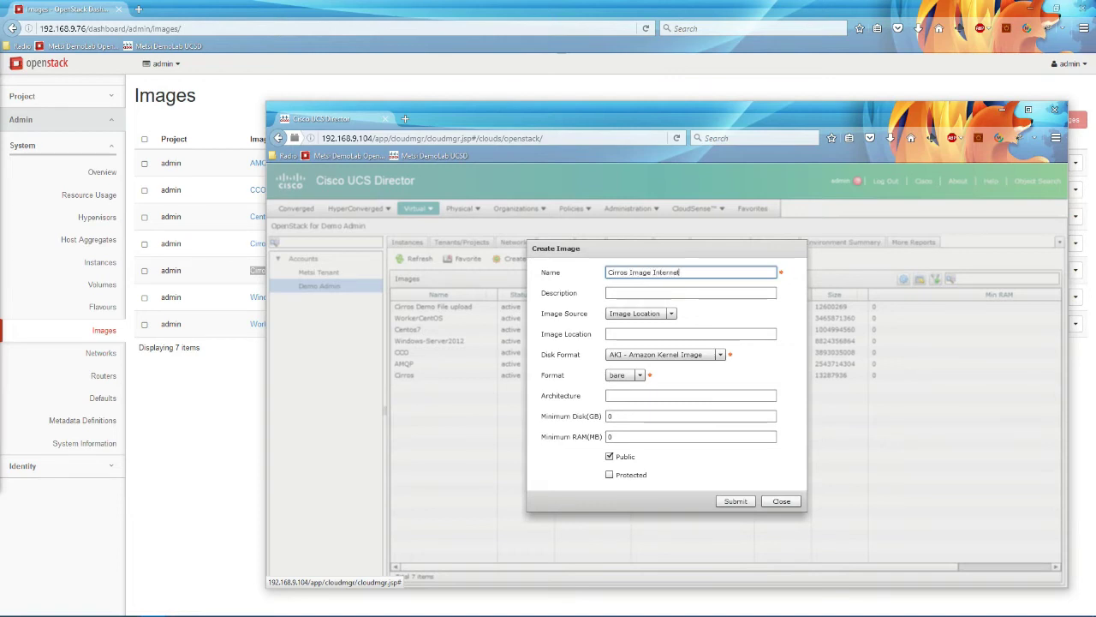
type("http://download.cirros-cloud.net/0.3.4/cirros-0.3.4-x86_64-disk.img")
key("Tab")
key("alt+Down")
key("Down")
key("Down")
key("Down")
key("Down")
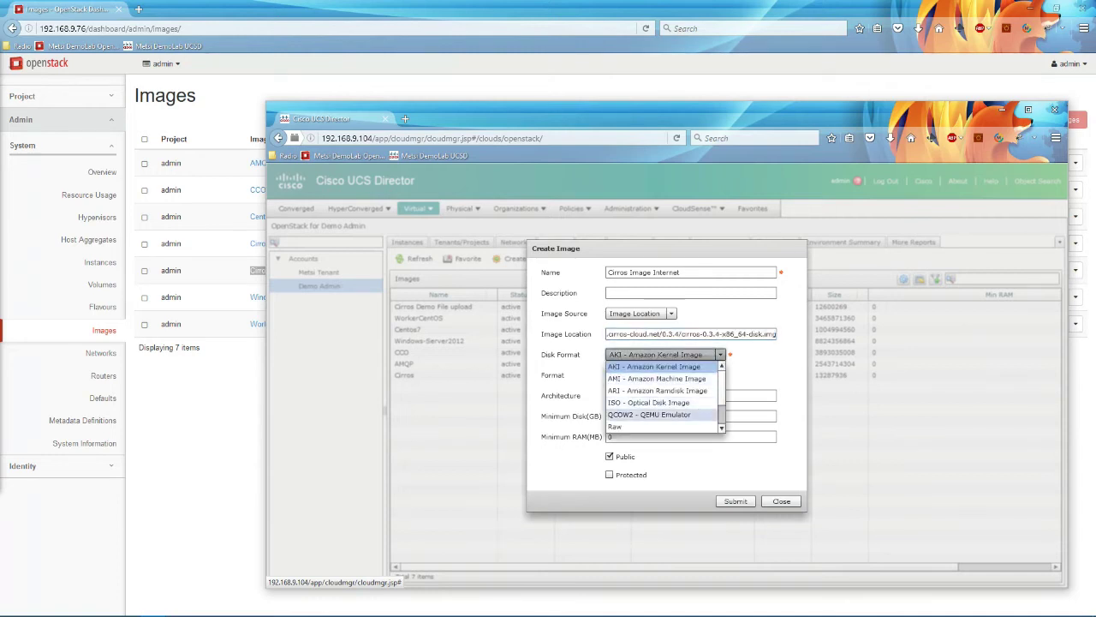
key("Return")
left_click(736, 502)
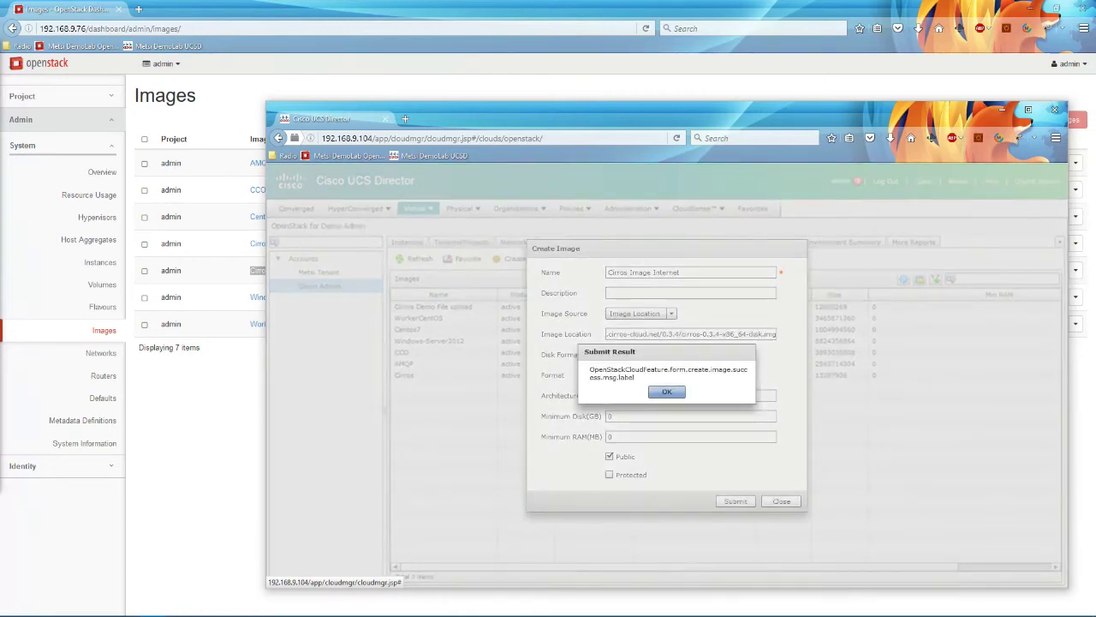
left_click(667, 391)
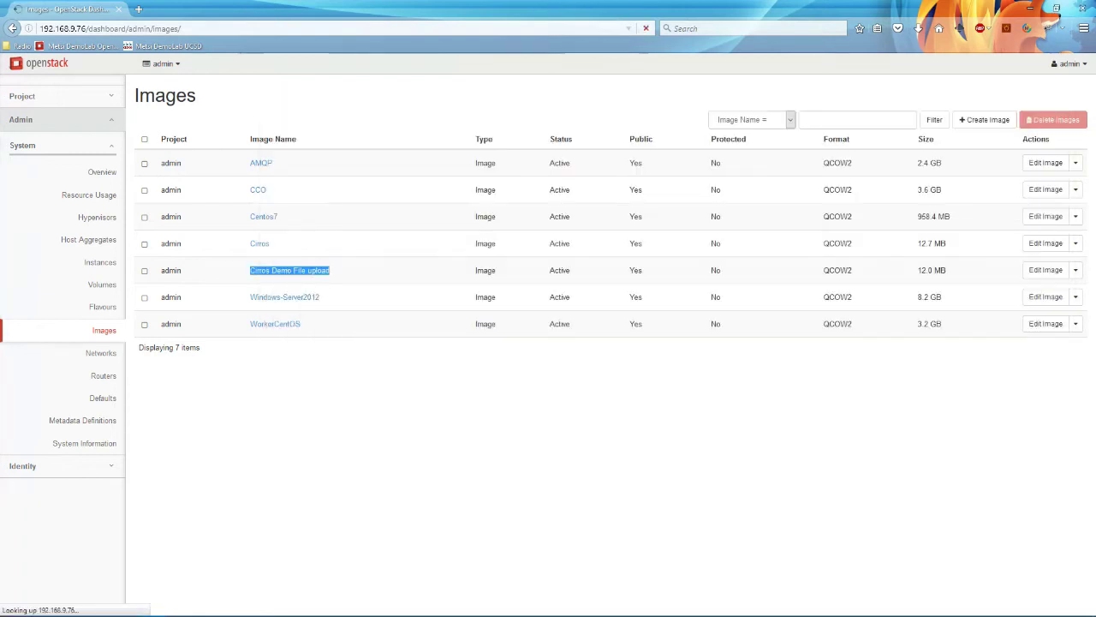
Step: Refresh OpenStack's Images page to confirm Cirros Image Internet is listed
key("alt+Tab")
key("F5")
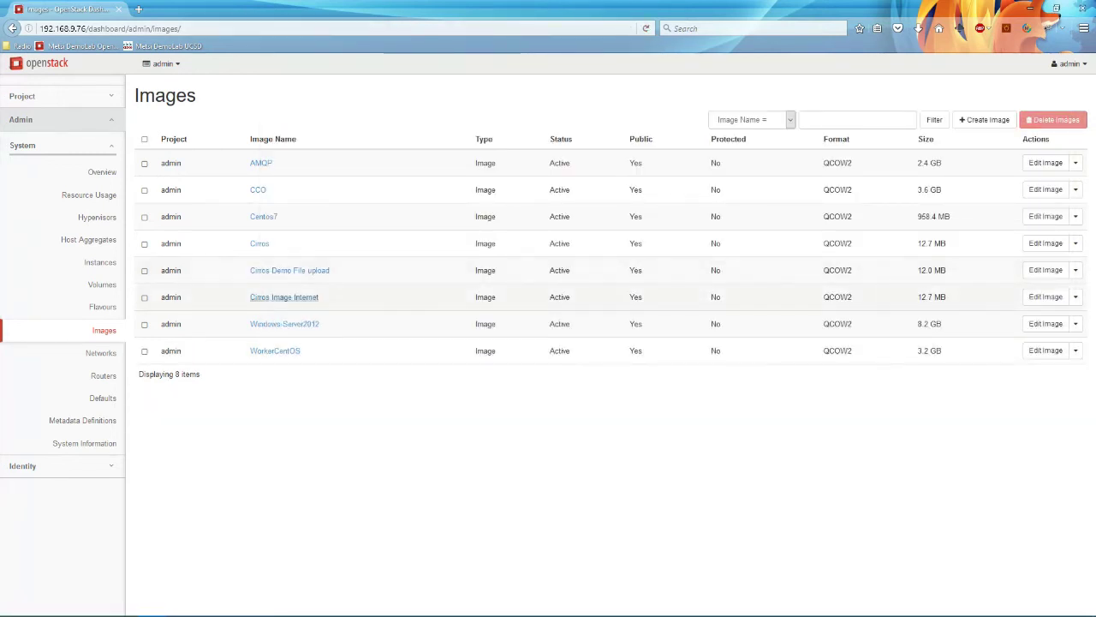
left_click_drag(249, 296, 319, 296)
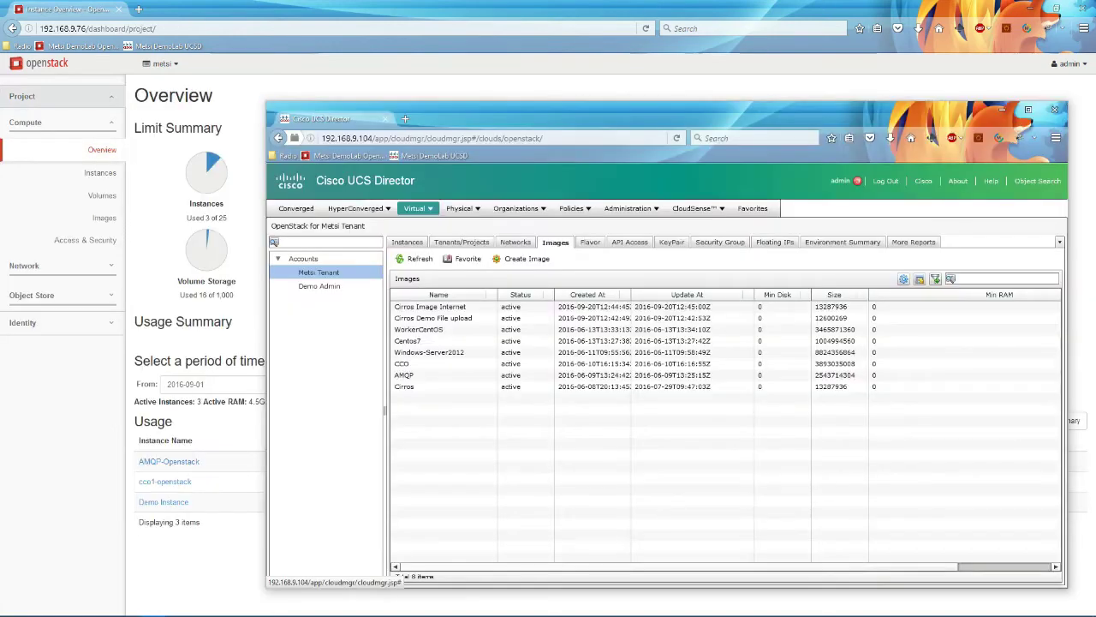
Step: Show the Metsi Tenant's three instances in UCS Director beside OpenStack's Instances page
left_click(342, 272)
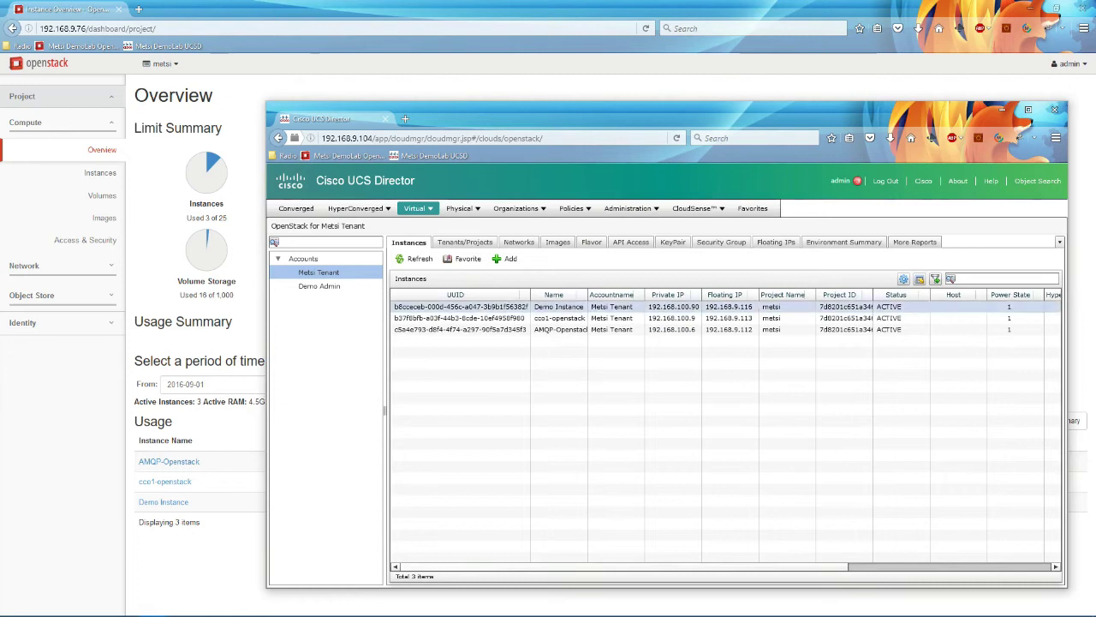
left_click_drag(588, 294, 644, 289)
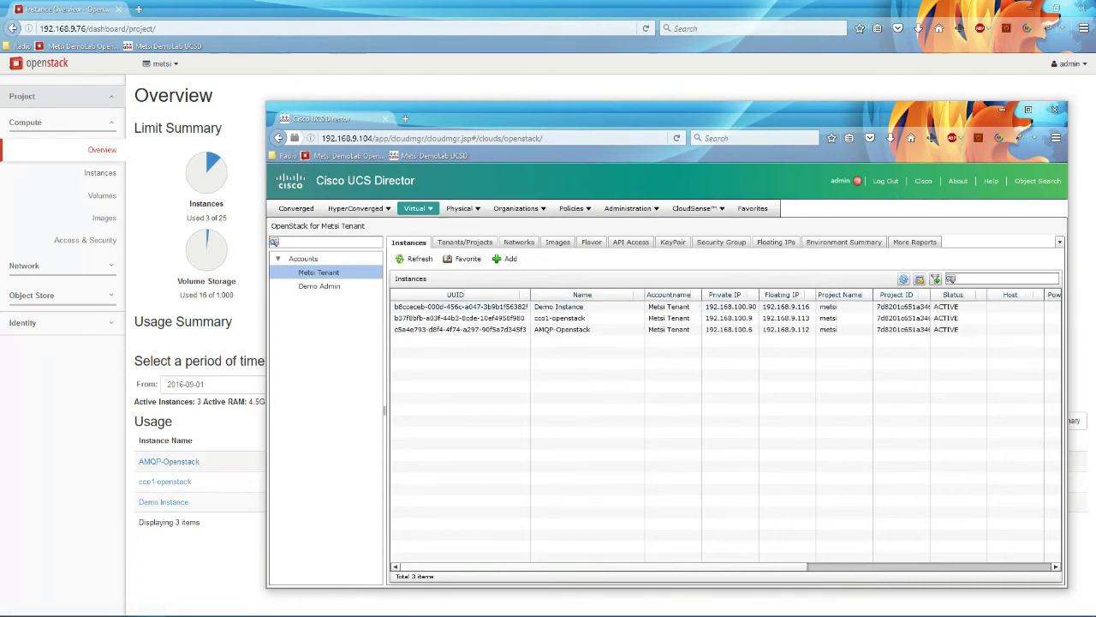
left_click(102, 150)
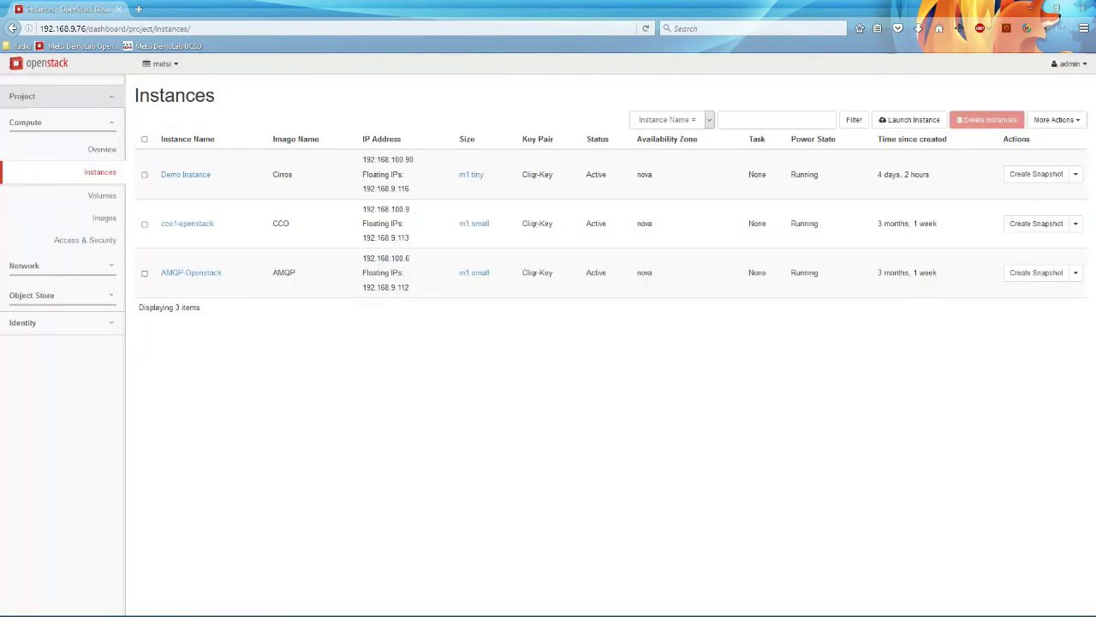
key("alt+Tab")
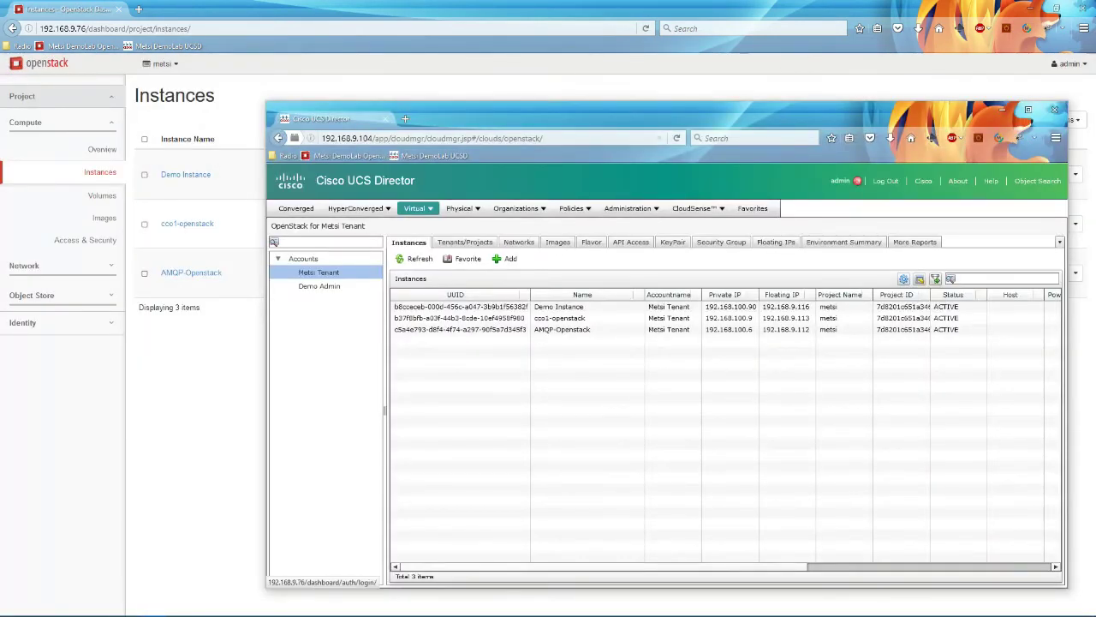
left_click_drag(600, 118, 471, 318)
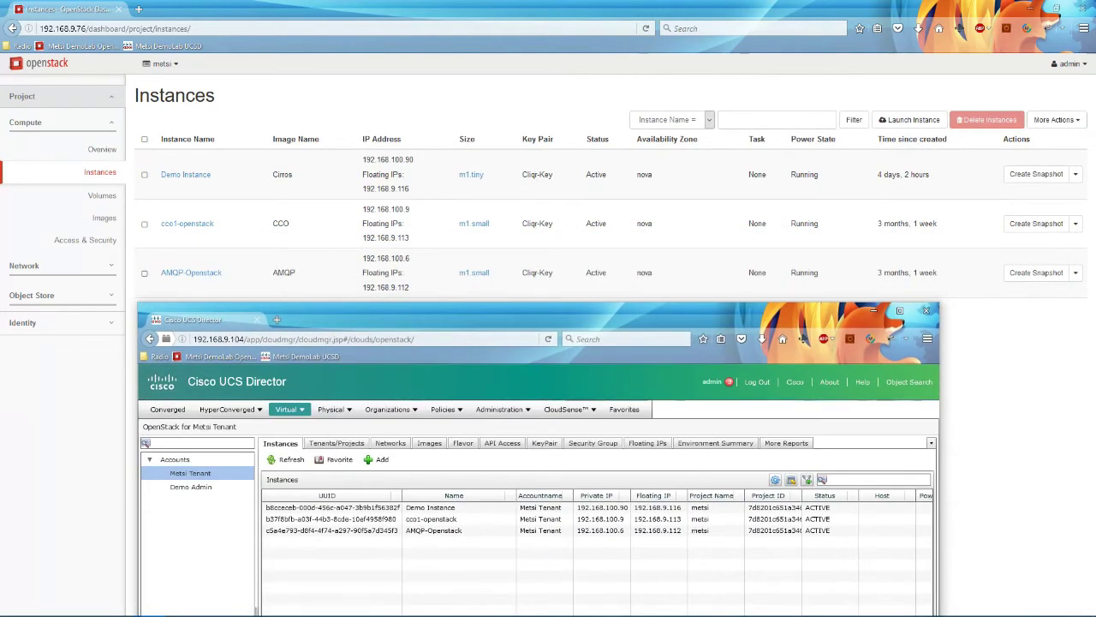
Step: Launch Demo Instance 2 with the Cirros image for the Metsi Tenant and confirm it was created
left_click(379, 459)
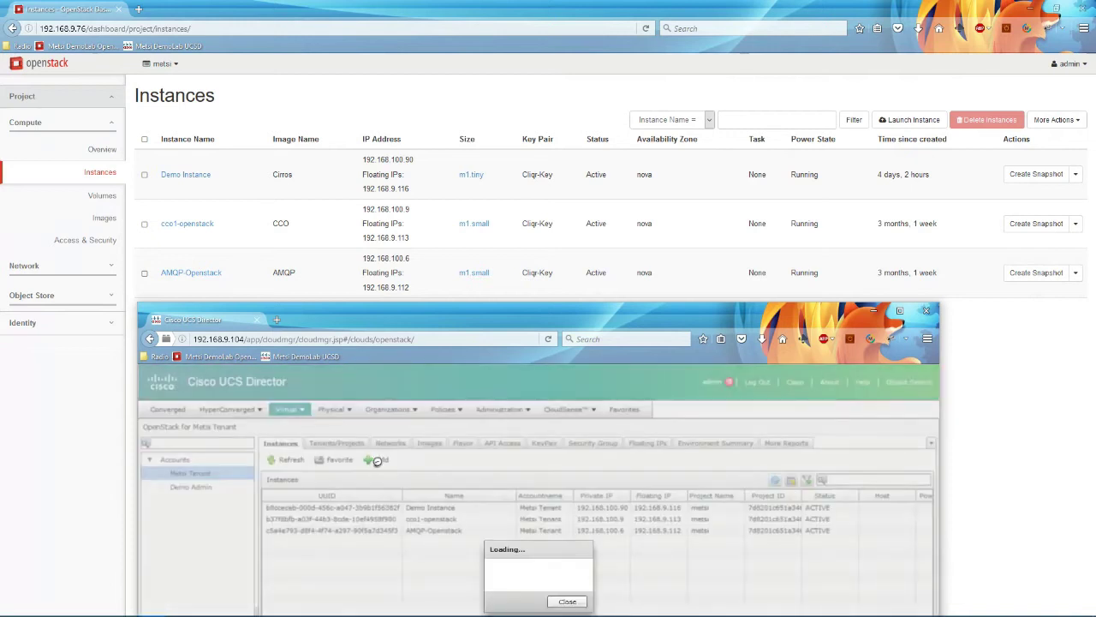
left_click_drag(480, 318, 487, 235)
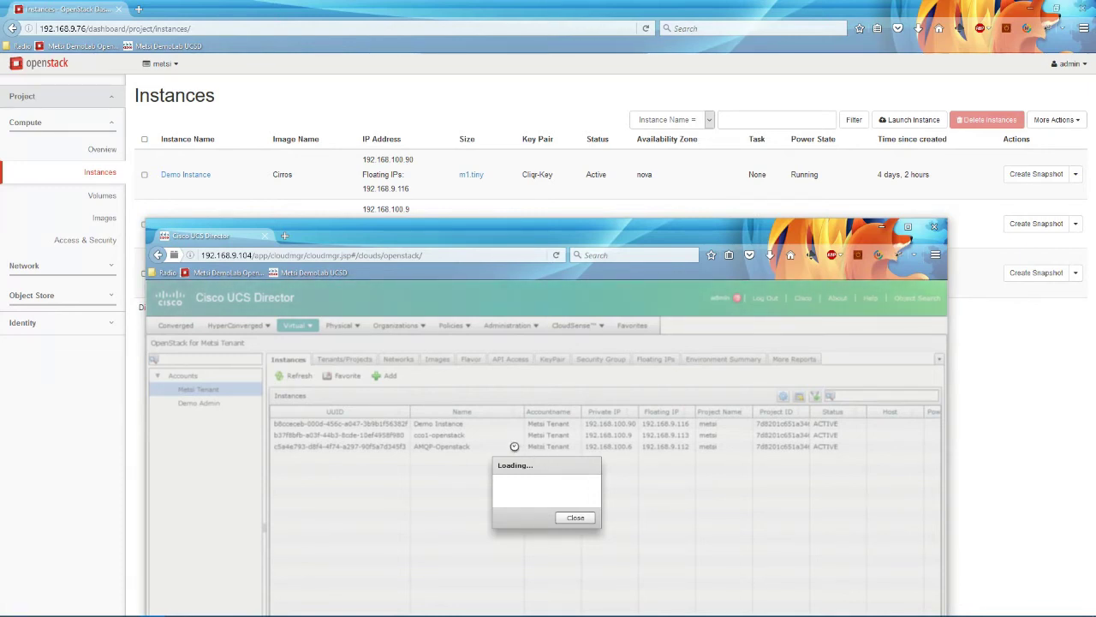
left_click(531, 429)
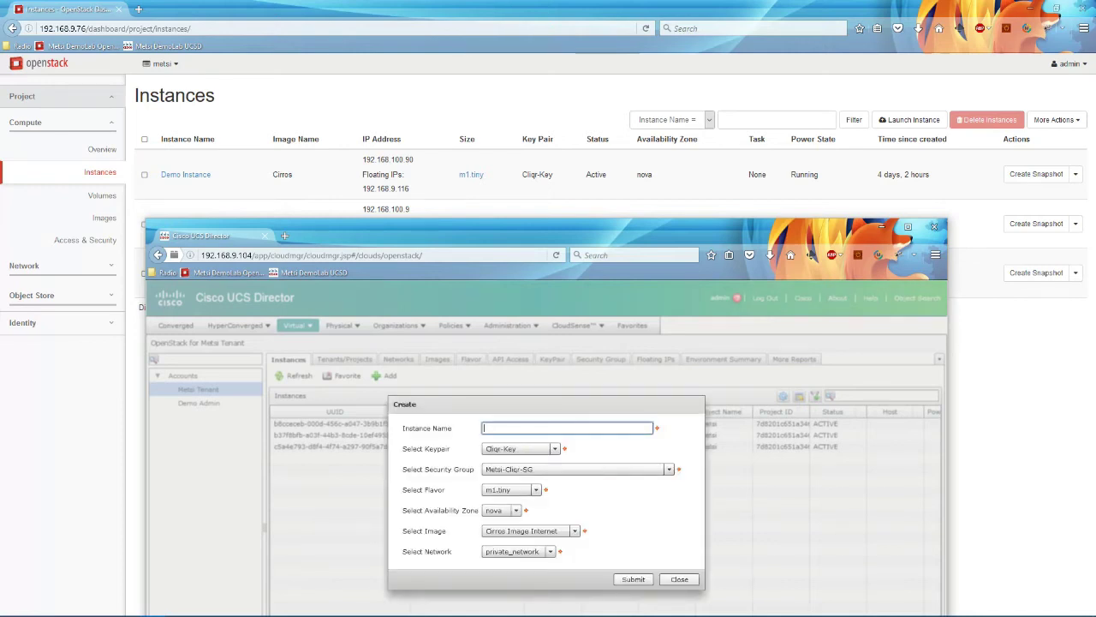
type("Demo Instance 2")
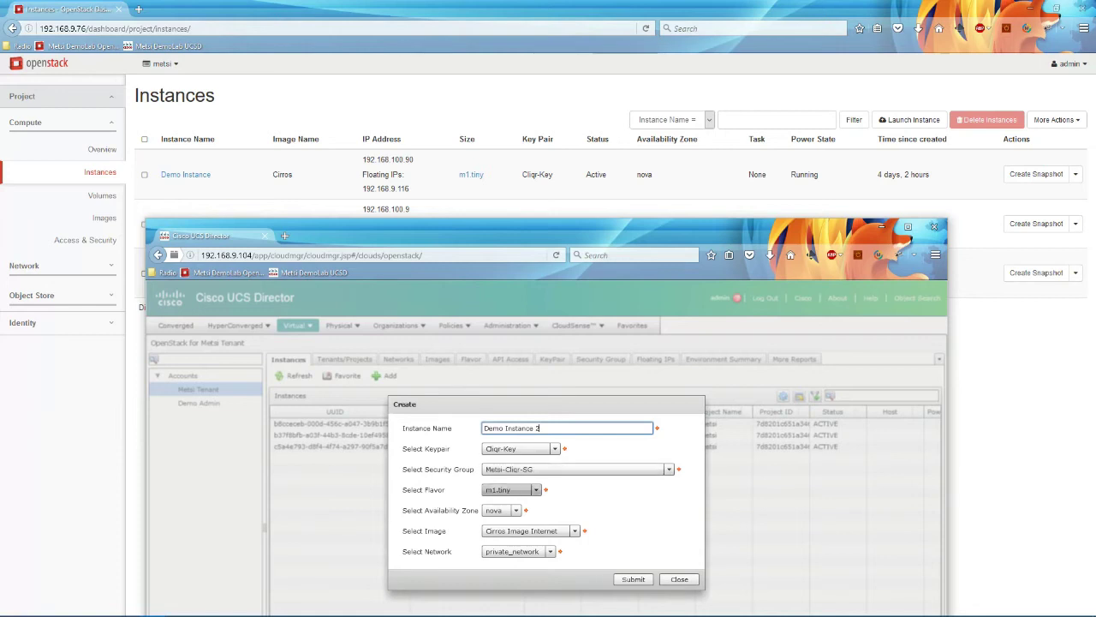
left_click(531, 530)
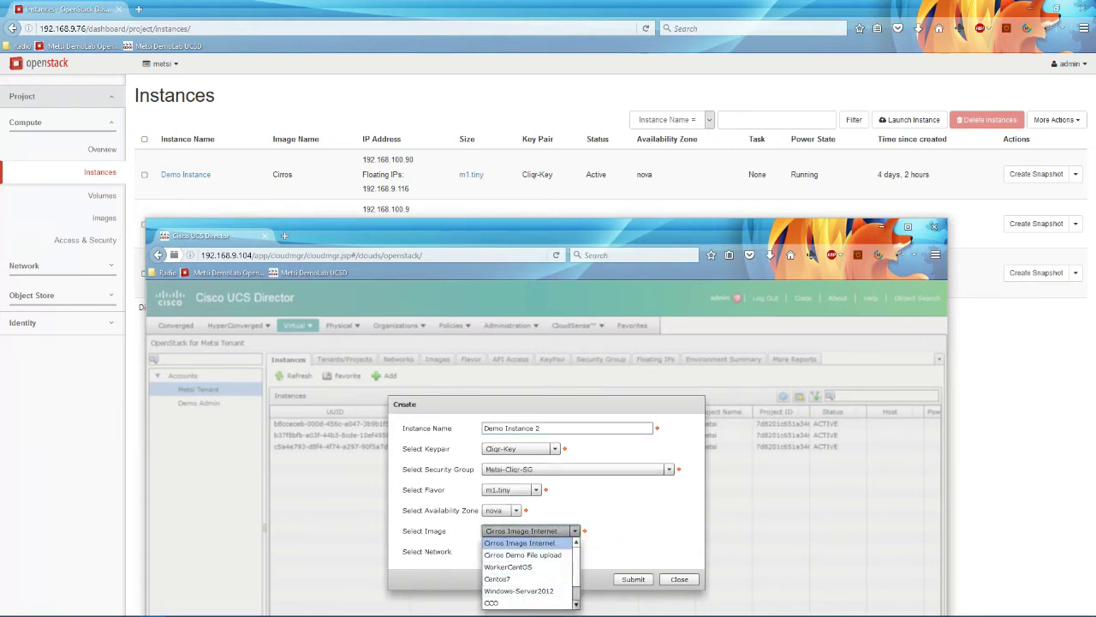
key("Down")
key("Down")
key("Down")
key("Down")
key("Down")
key("Down")
key("Return")
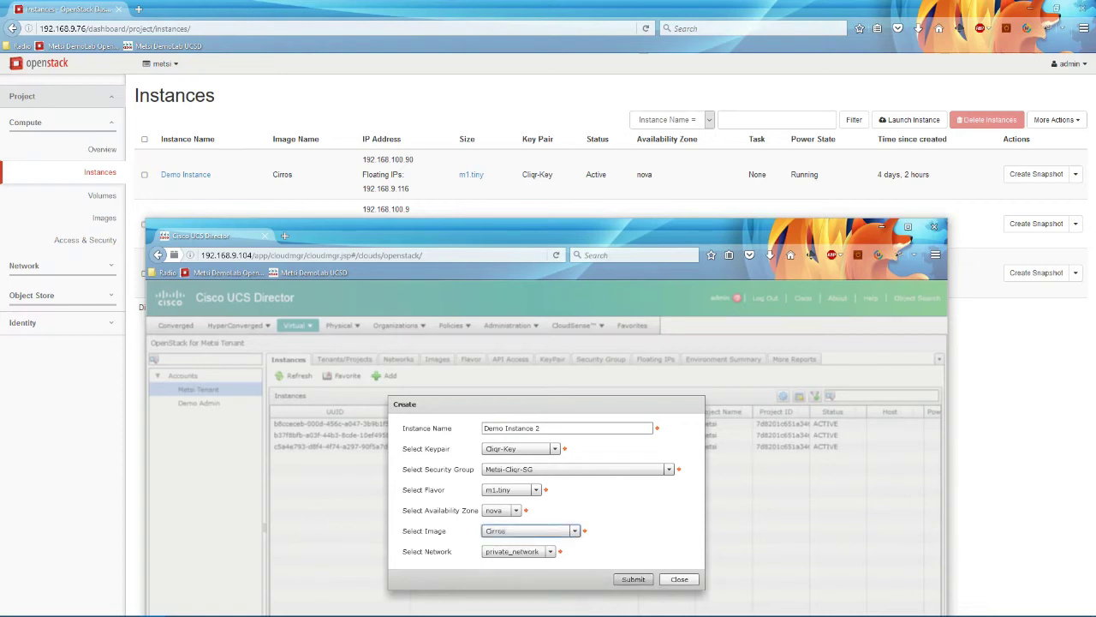
left_click(633, 579)
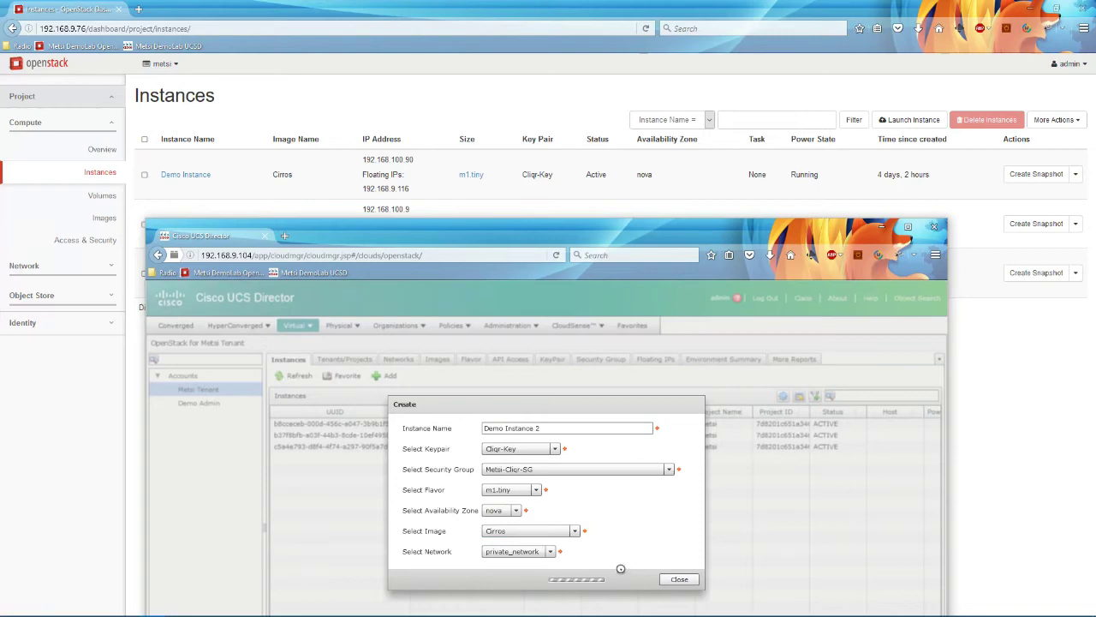
left_click(554, 505)
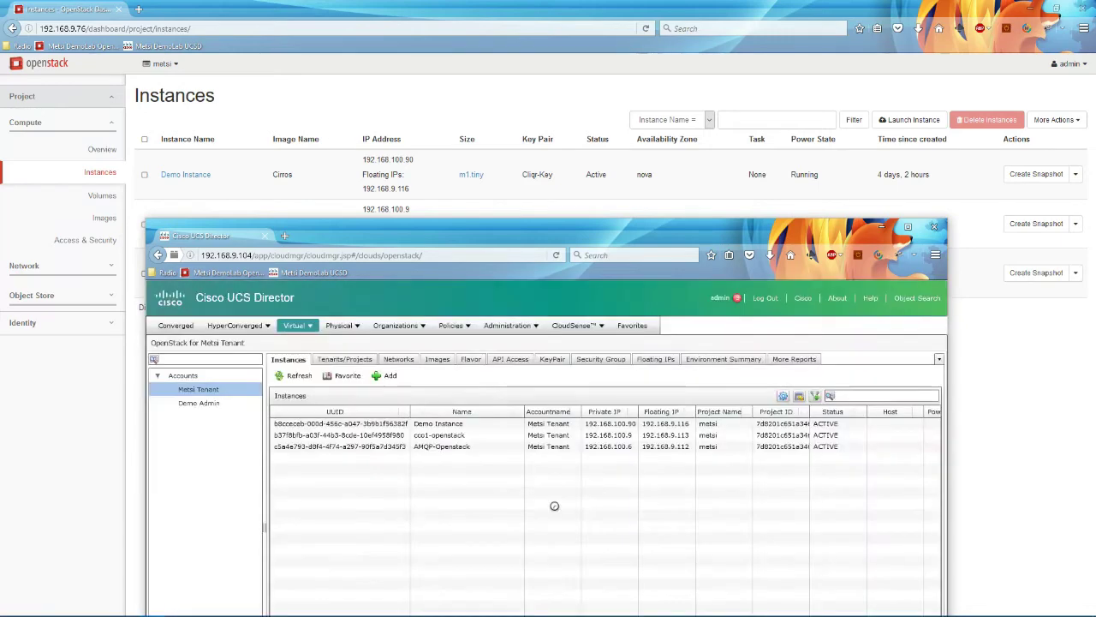
Step: Refresh OpenStack's Instances page to confirm Demo Instance 2 is Active at 192.168.100.92
key("alt+Tab")
key("F5")
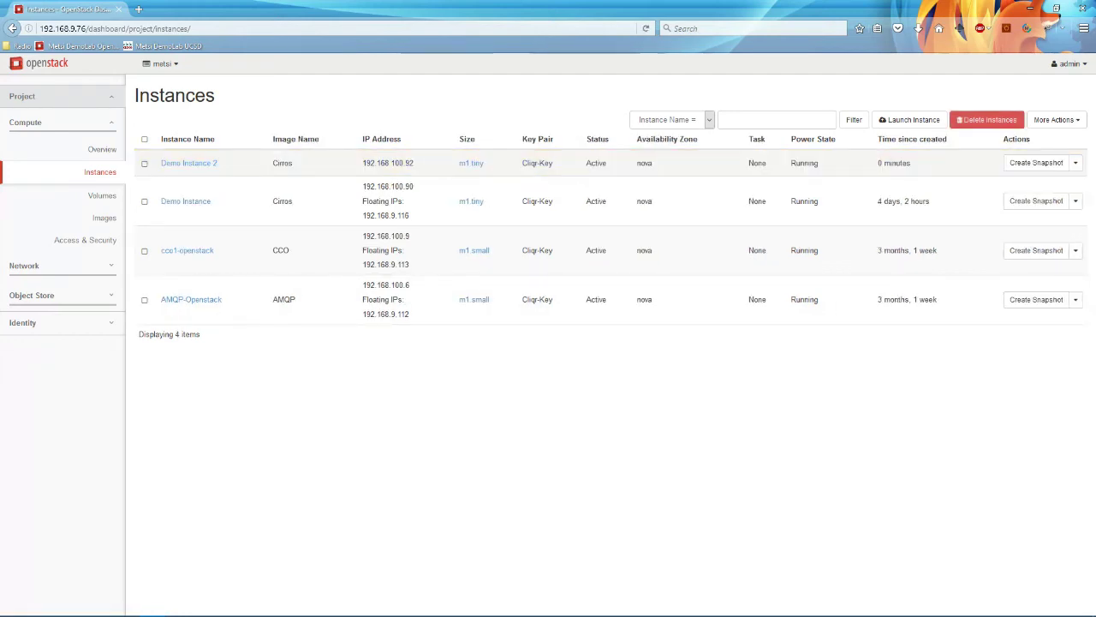
left_click_drag(217, 162, 161, 163)
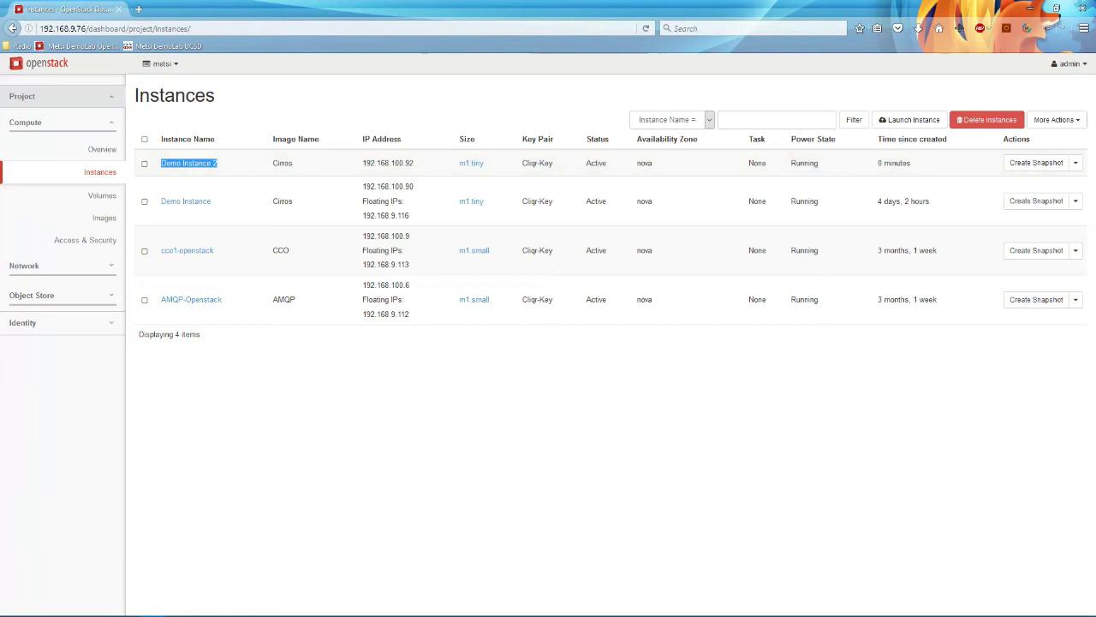
key("alt+Tab")
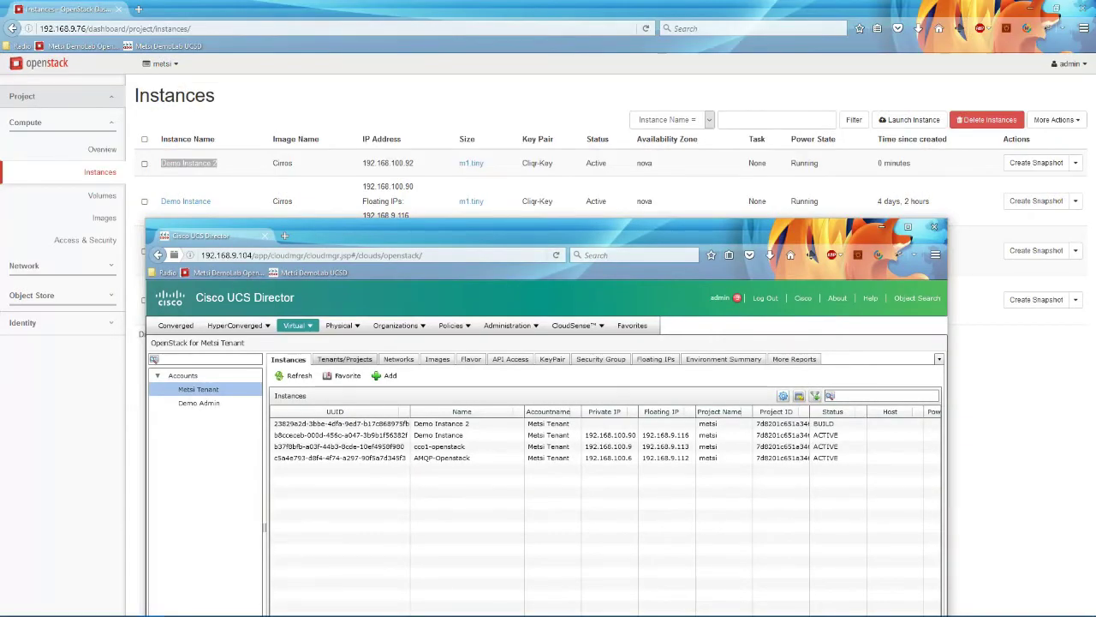
Step: View the Metsi Tenant's networks, external_network and private_network, and look over the Create Network form without creating one
left_click(345, 358)
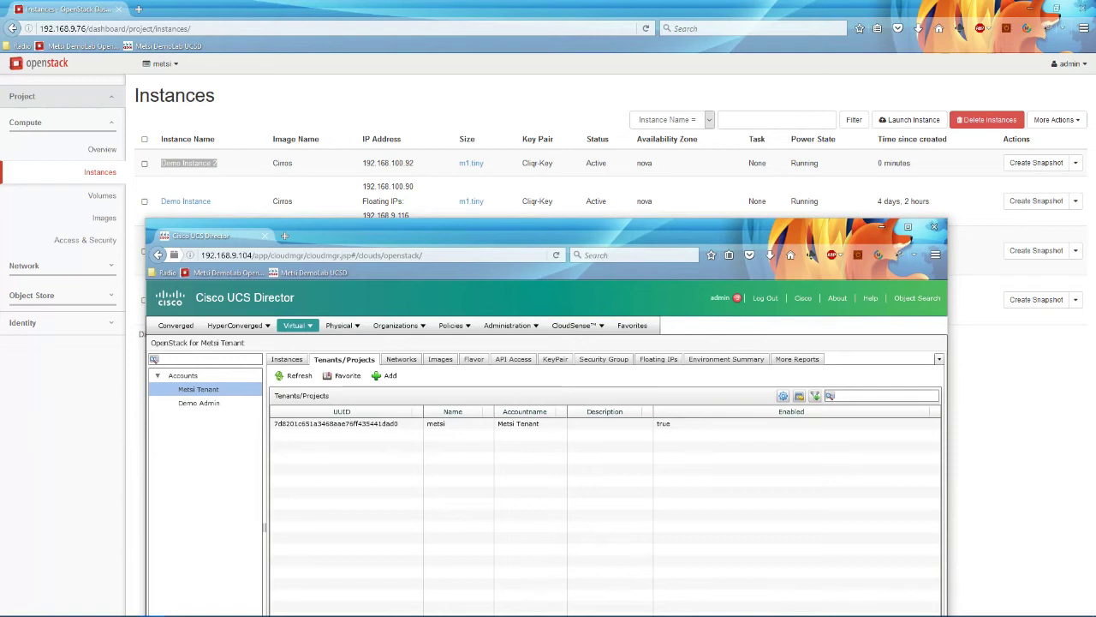
left_click(407, 360)
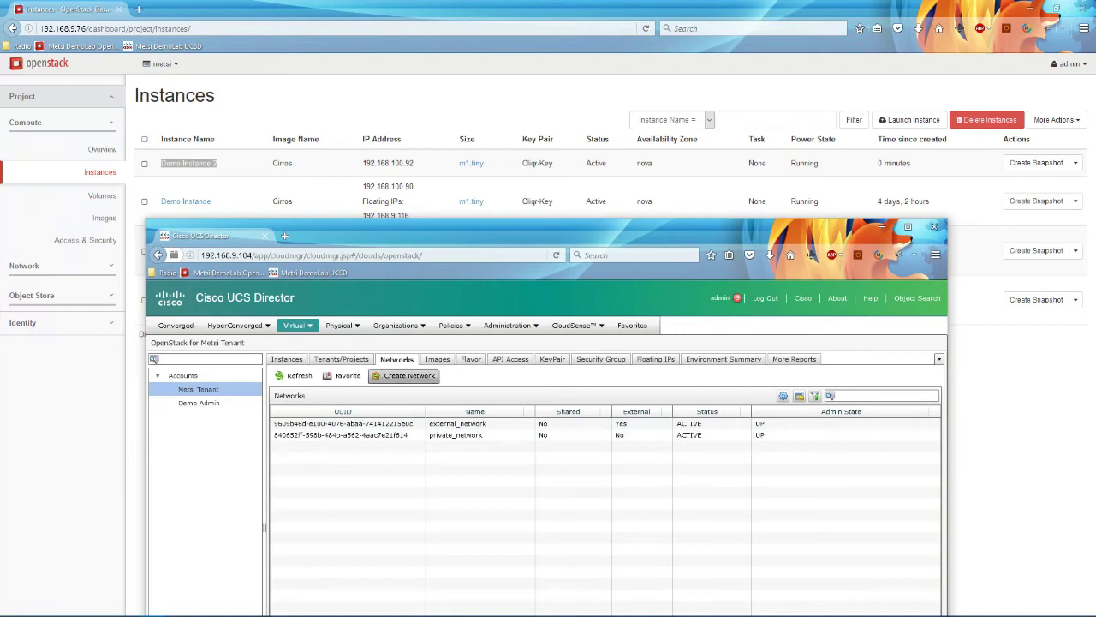
left_click(404, 376)
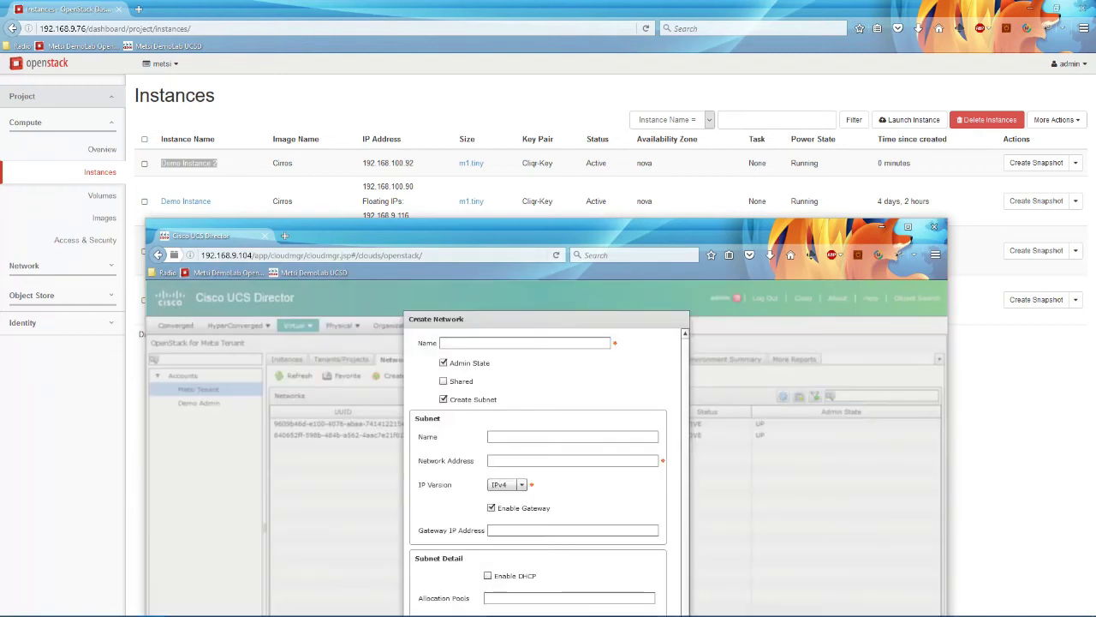
left_click_drag(556, 235, 565, 109)
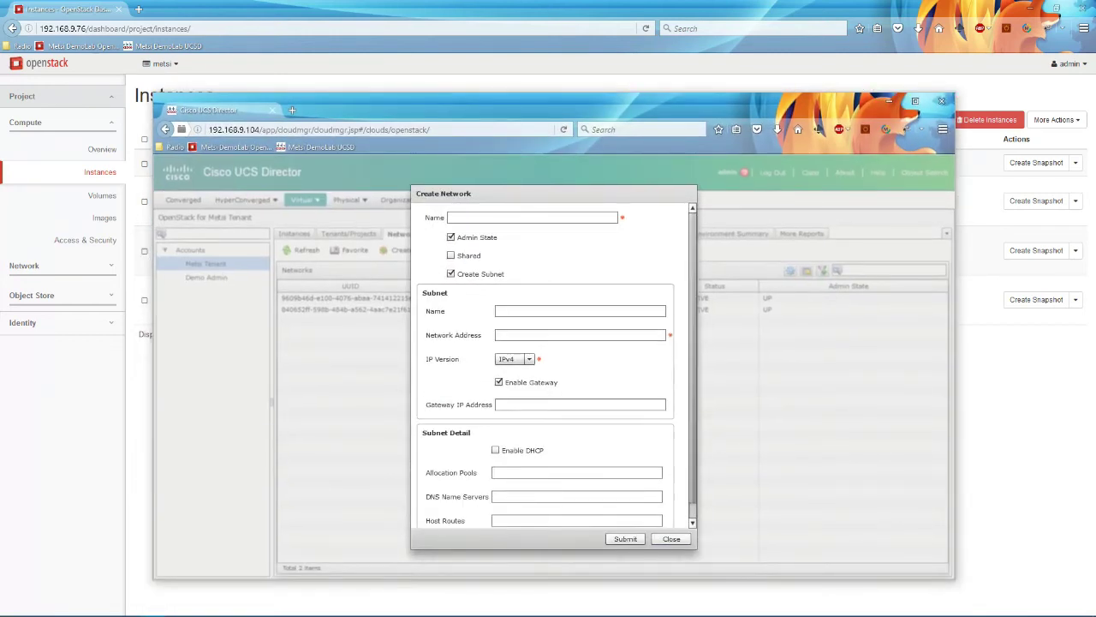
scroll(556, 365, "down", 1)
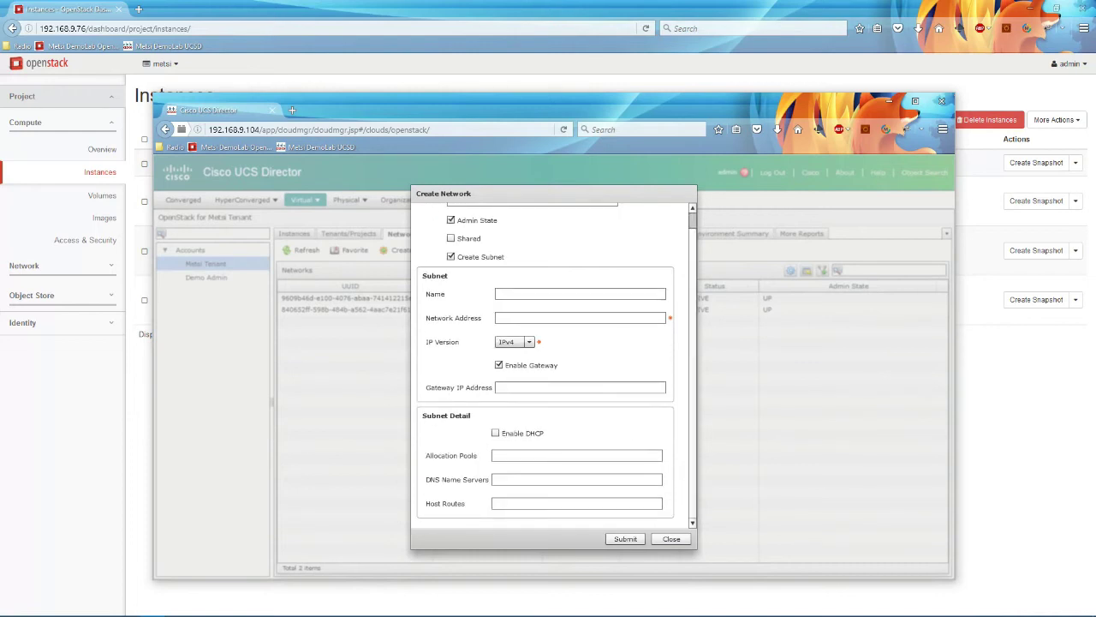
left_click(670, 539)
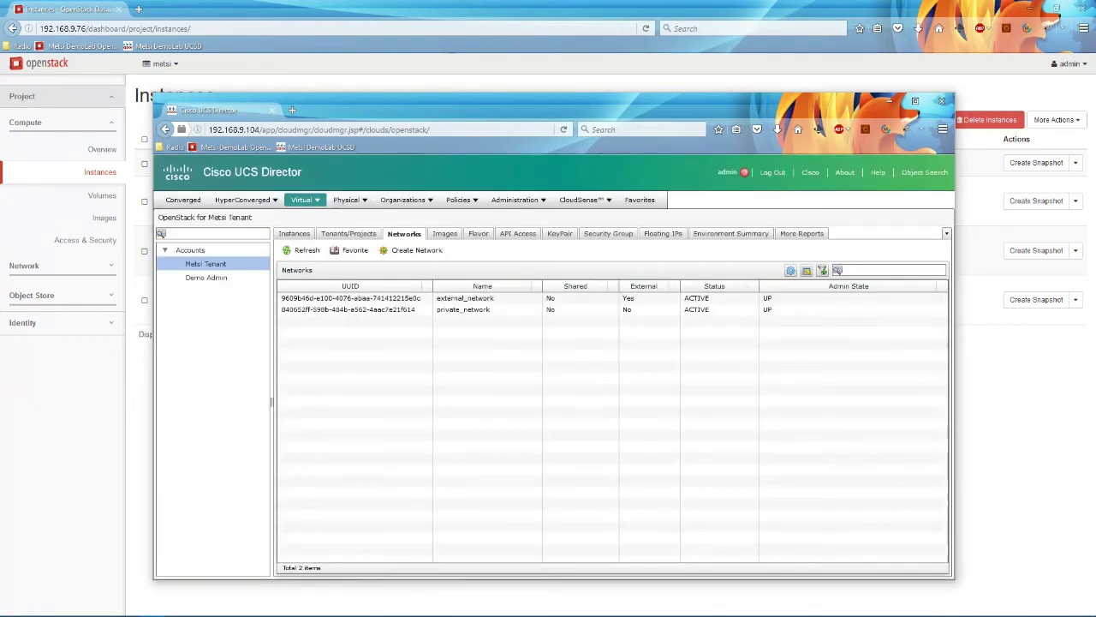
Step: Look through the Metsi Tenant's Images and Flavors lists, then open the Environment Summary
left_click(443, 234)
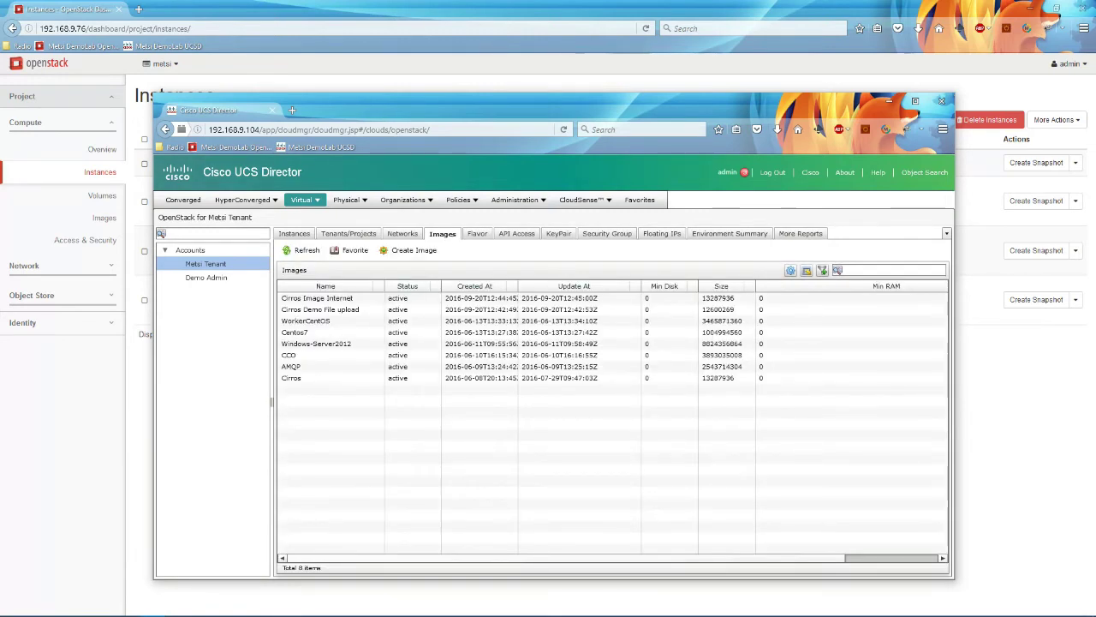
left_click(291, 365)
left_click(477, 233)
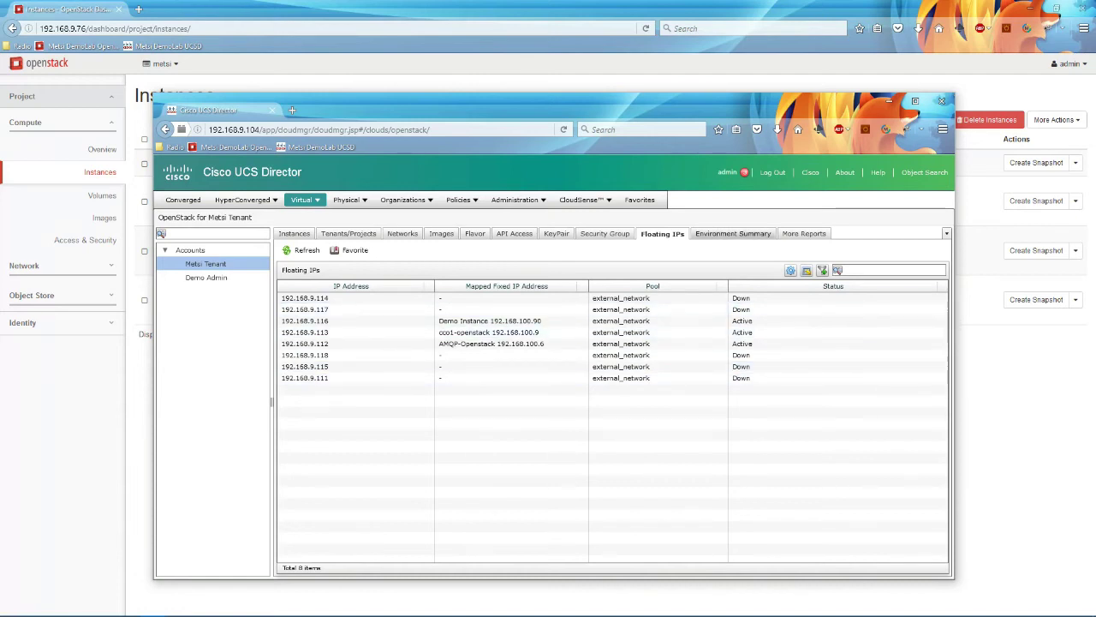
left_click(743, 234)
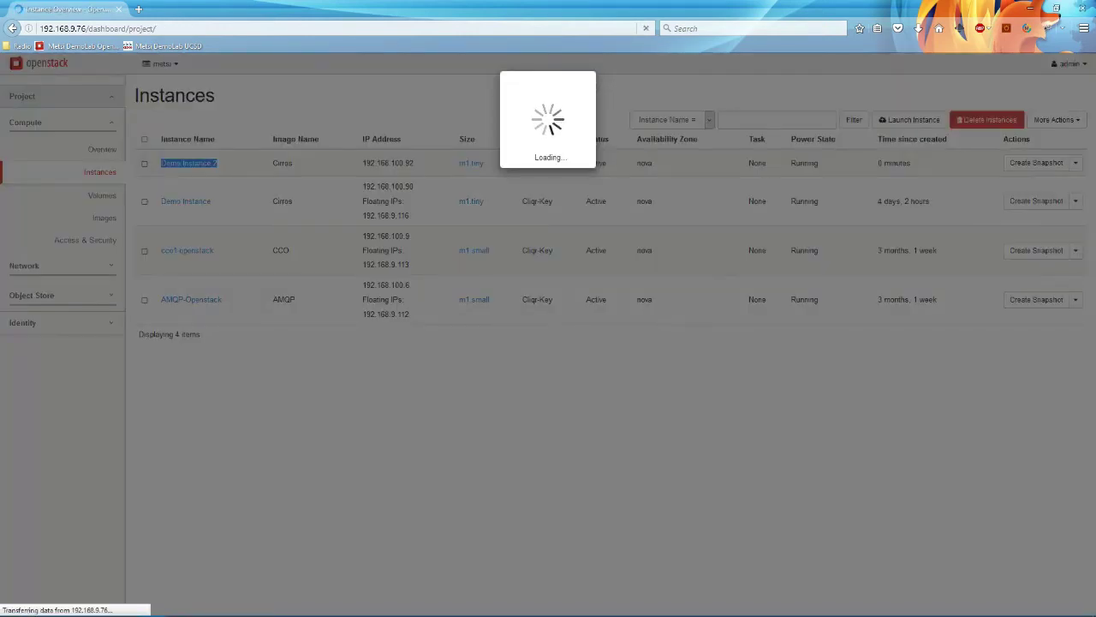
Step: Select Demo Instance 2, still building, in the Metsi Tenant's Instances list
key("alt+Tab")
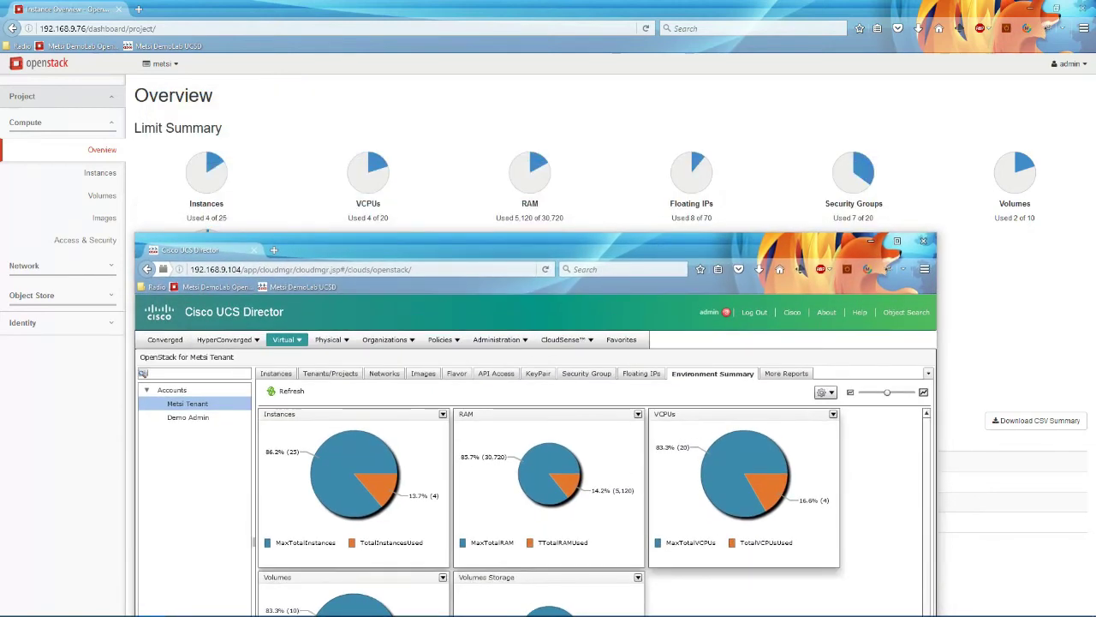
left_click(277, 373)
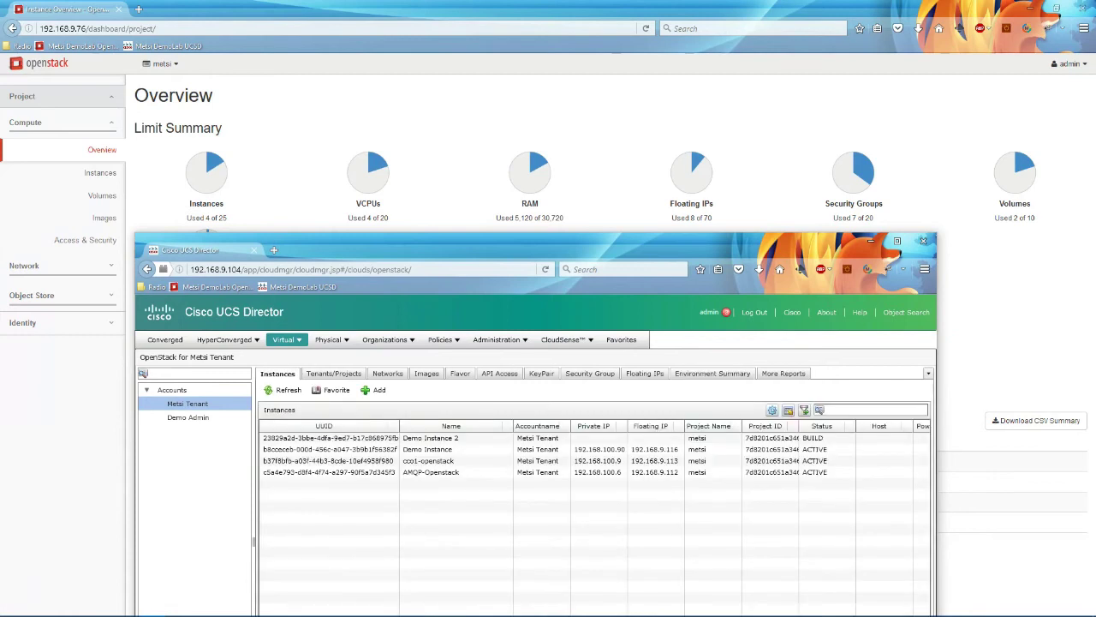
left_click(328, 438)
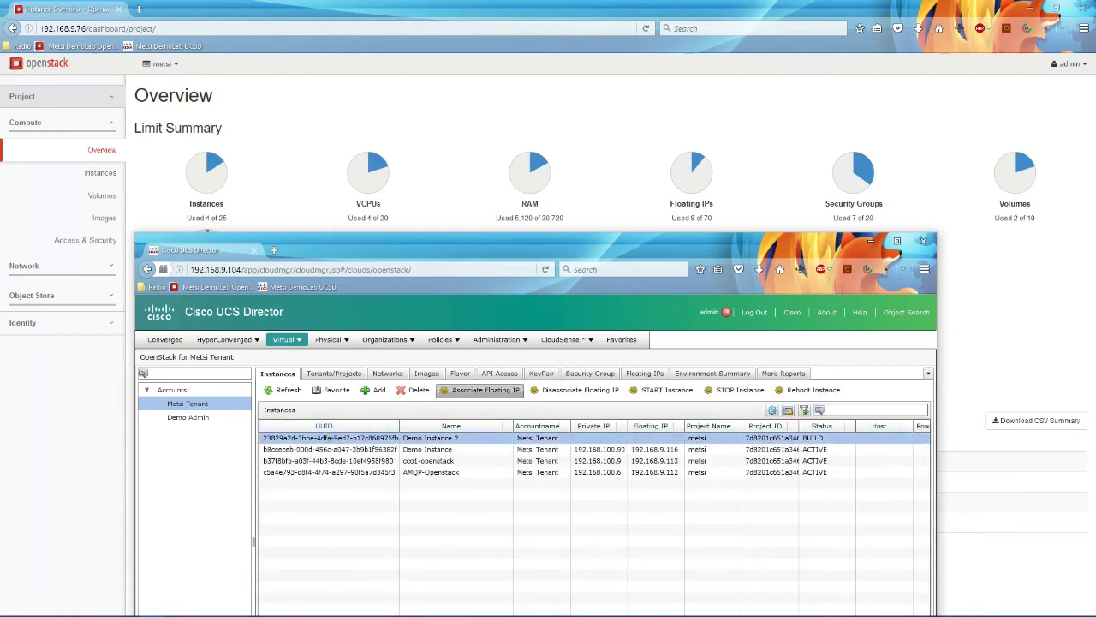
Step: Delete Demo Instance 2 and acknowledge the successful request
left_click(415, 390)
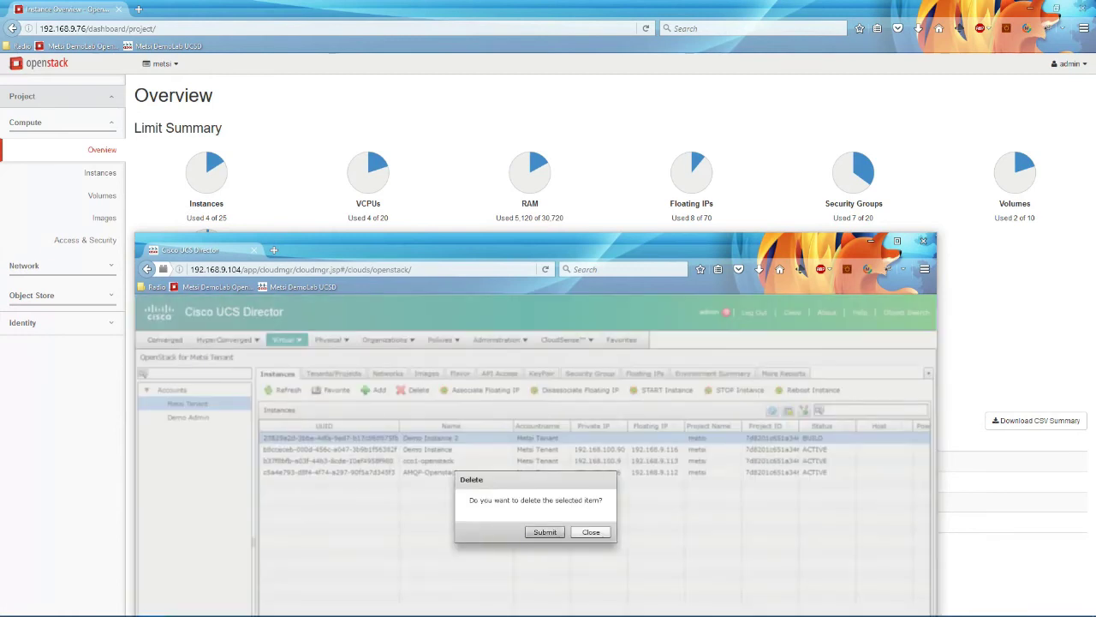
left_click(545, 532)
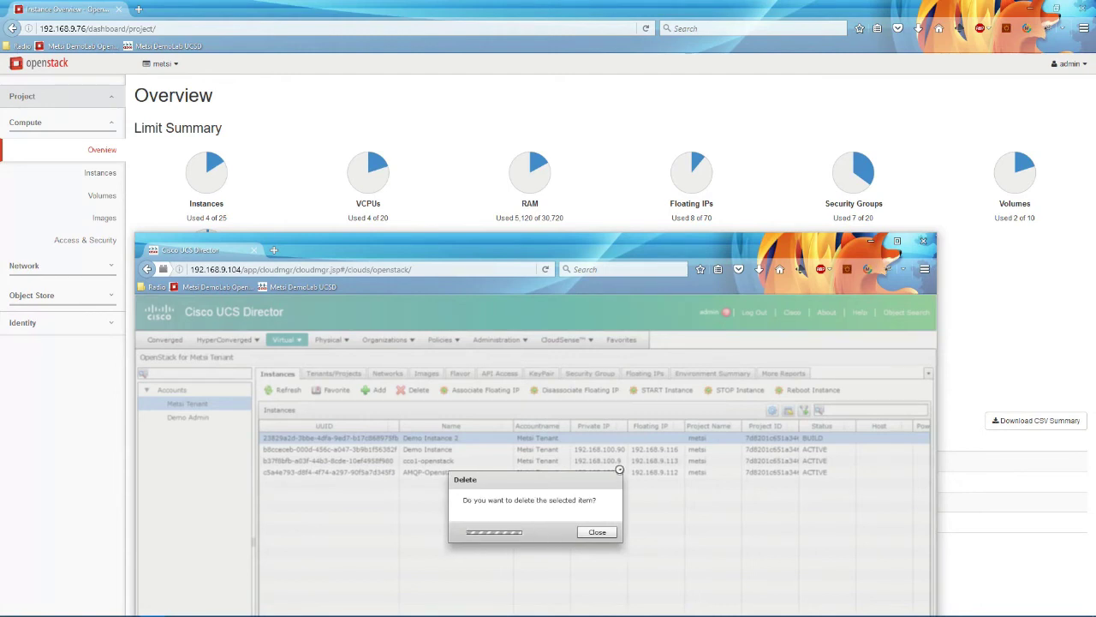
left_click(537, 529)
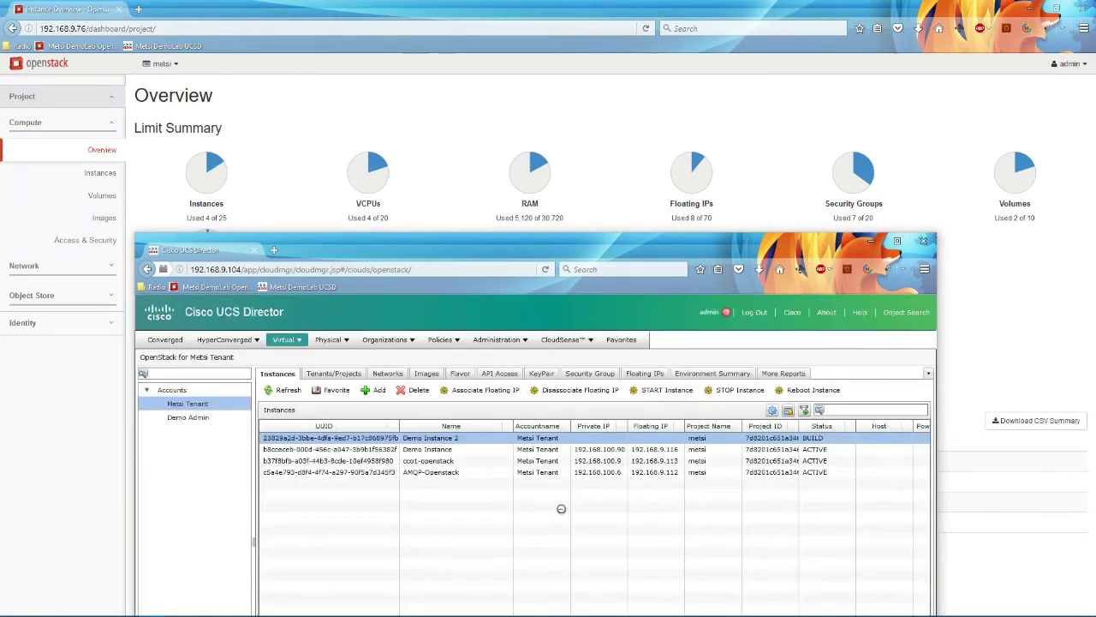
left_click(713, 374)
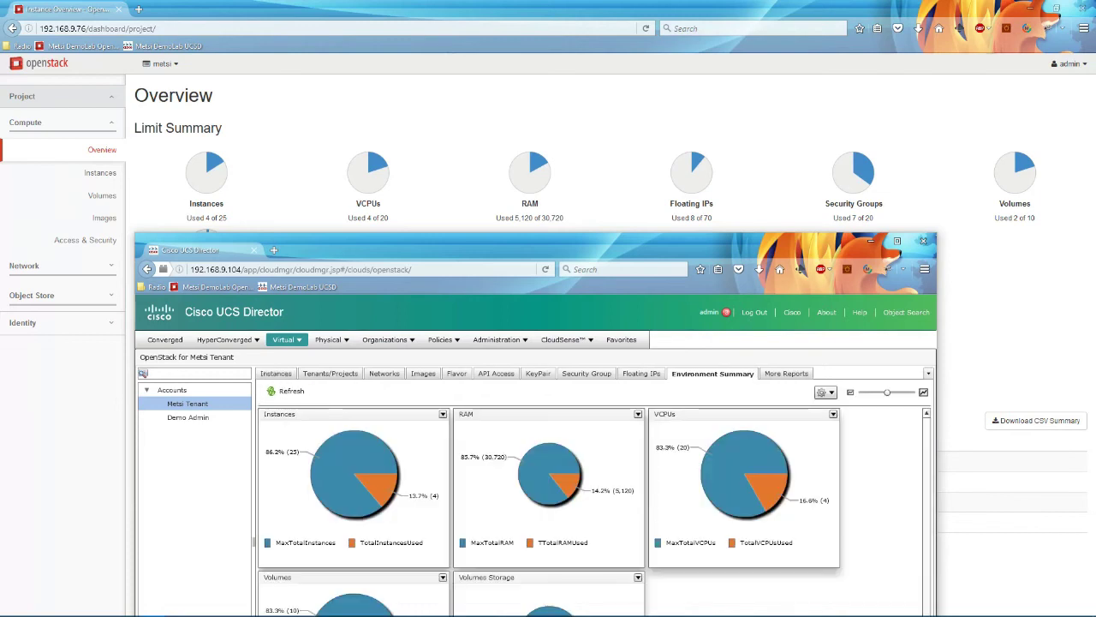
Step: Refresh the summary and add the Instances chart, now showing 3 used, to the dashboard
left_click(291, 391)
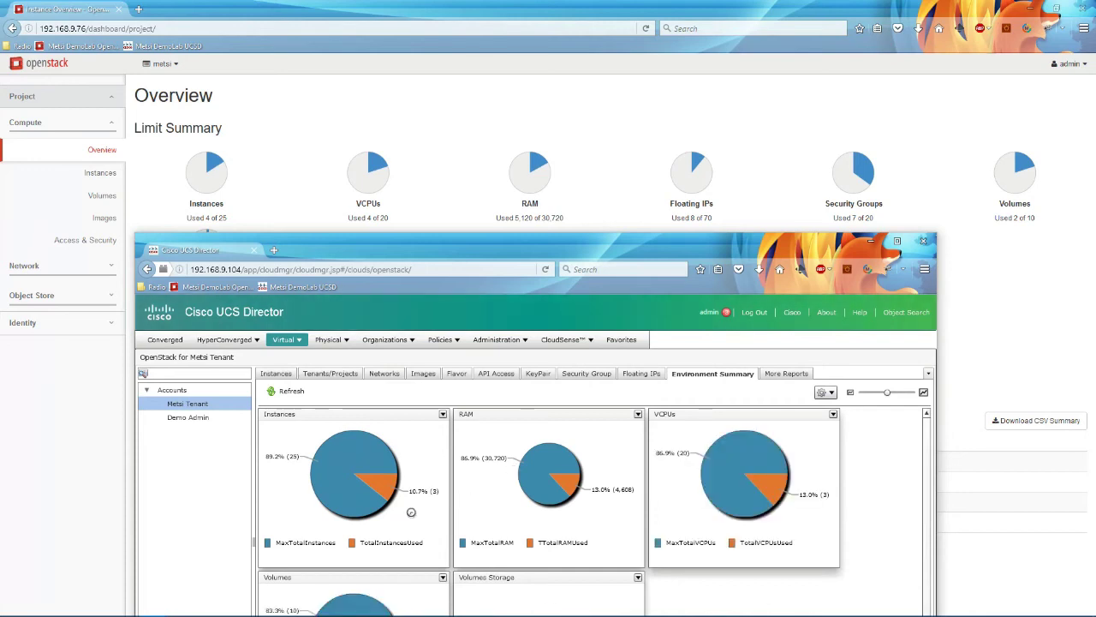
left_click(443, 413)
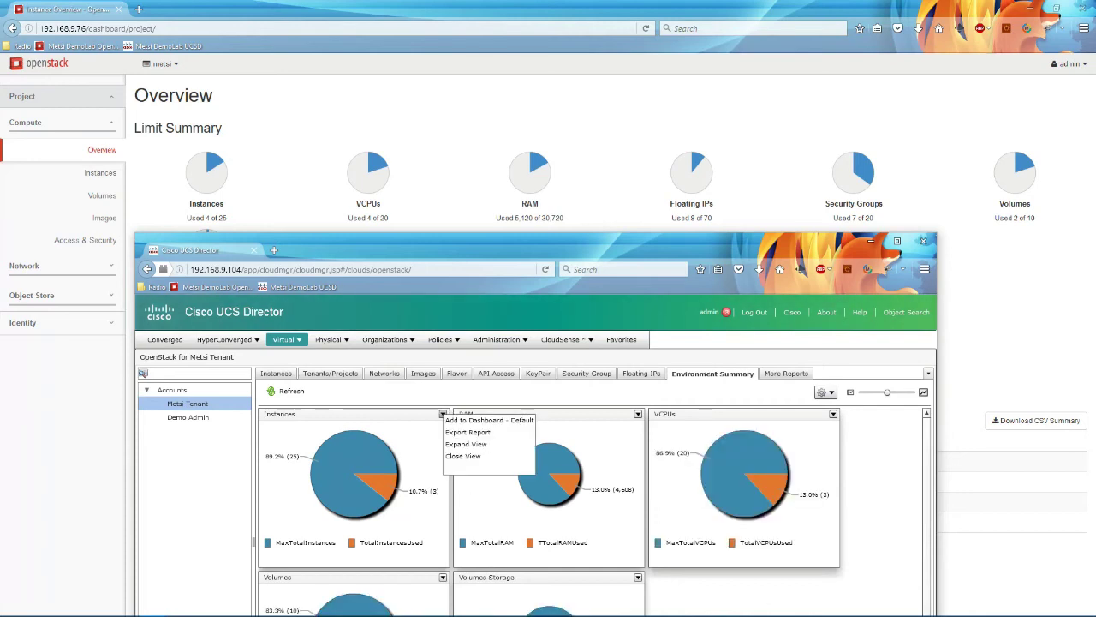
left_click(475, 420)
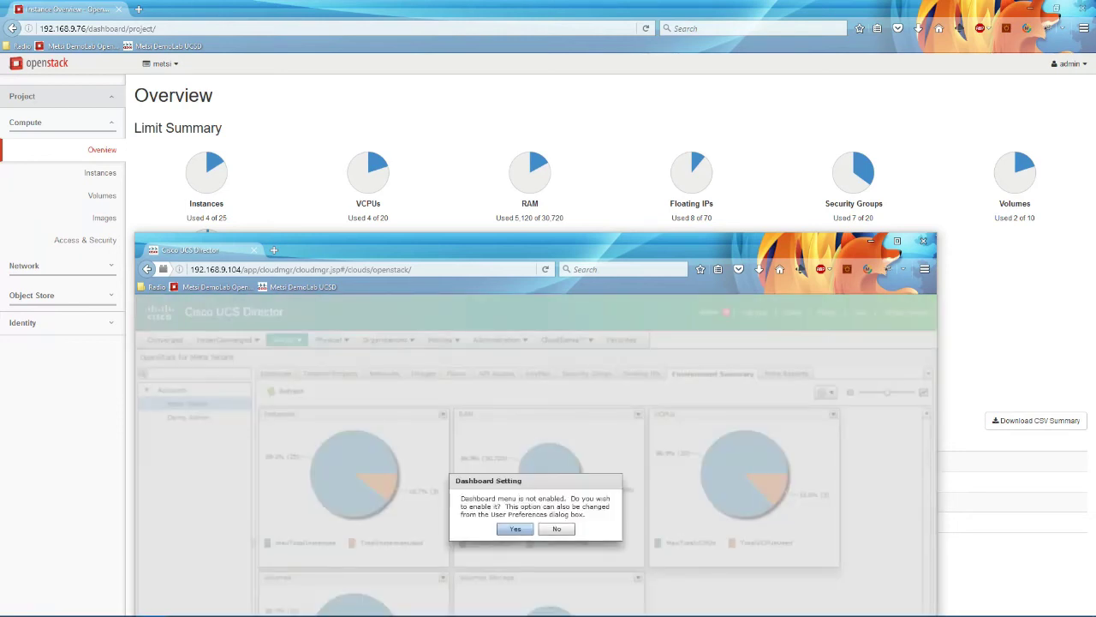
left_click(514, 529)
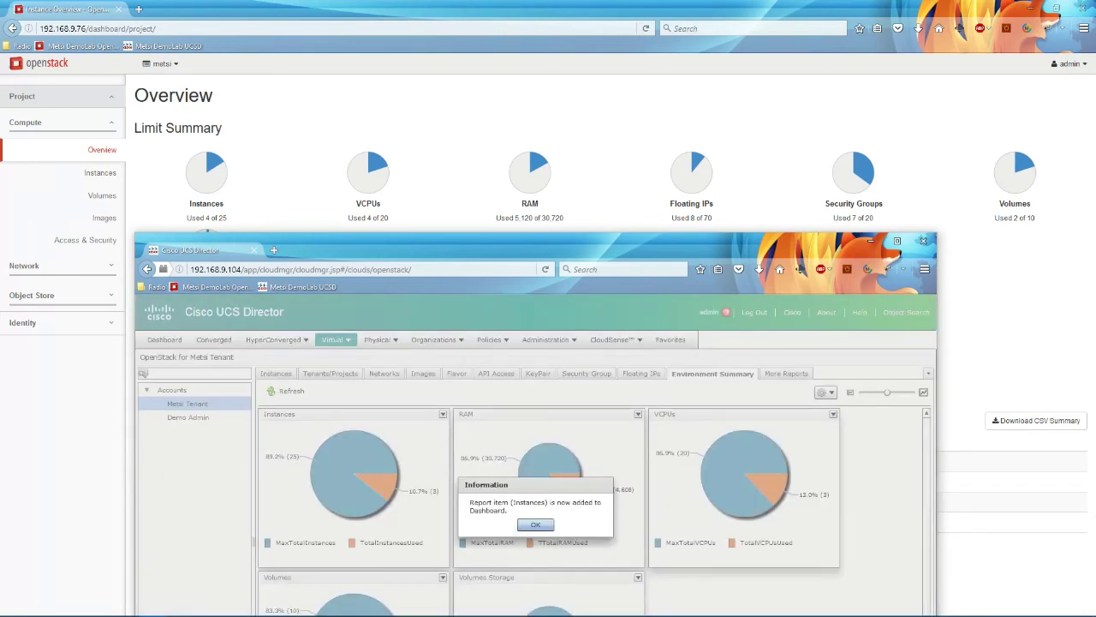
left_click(535, 524)
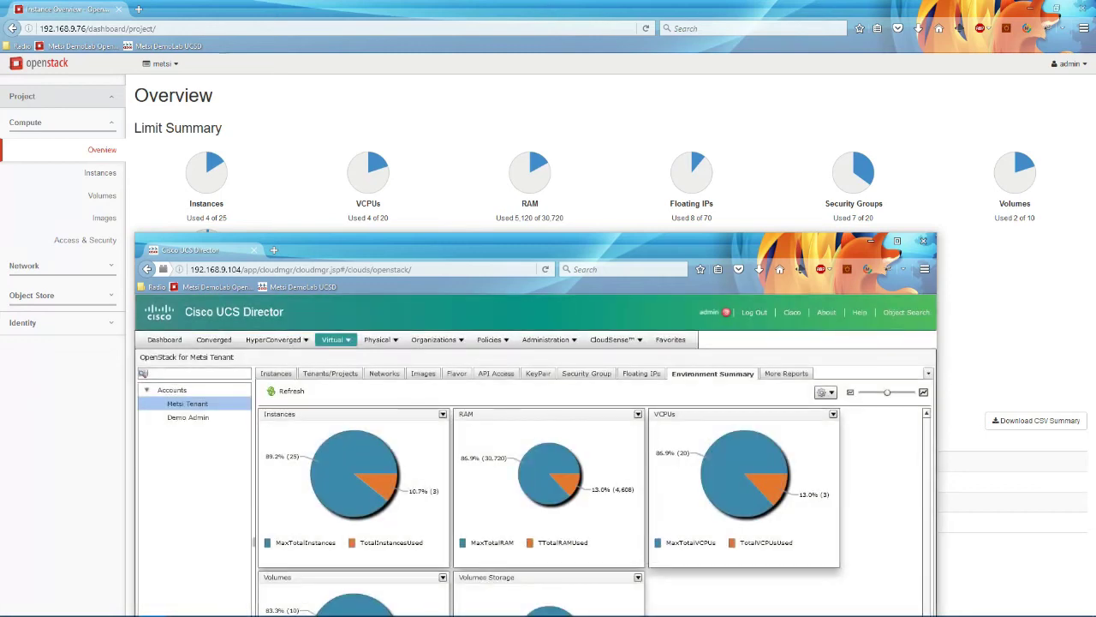
left_click(164, 339)
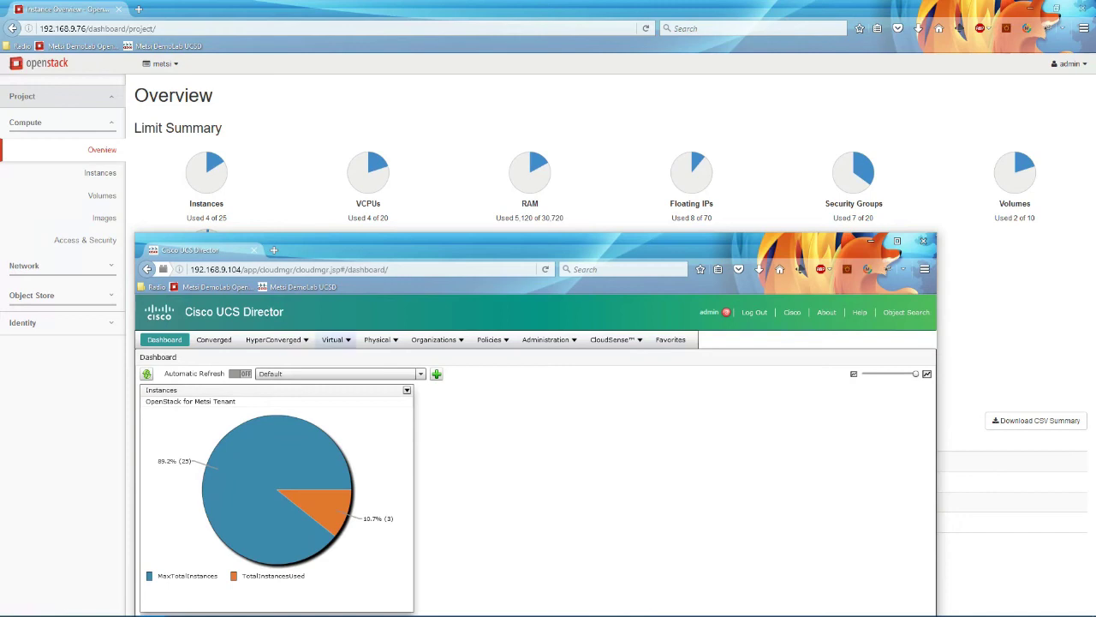
Step: Return to Virtual > OpenStack and open the Metsi Tenant account
left_click(334, 339)
left_click(346, 403)
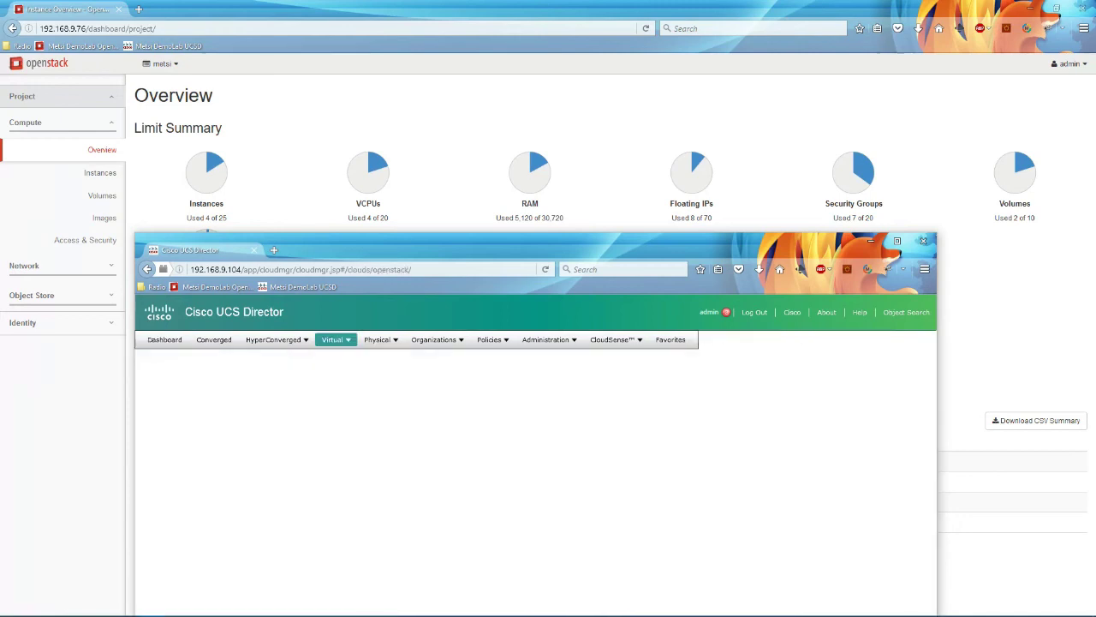
left_click(206, 403)
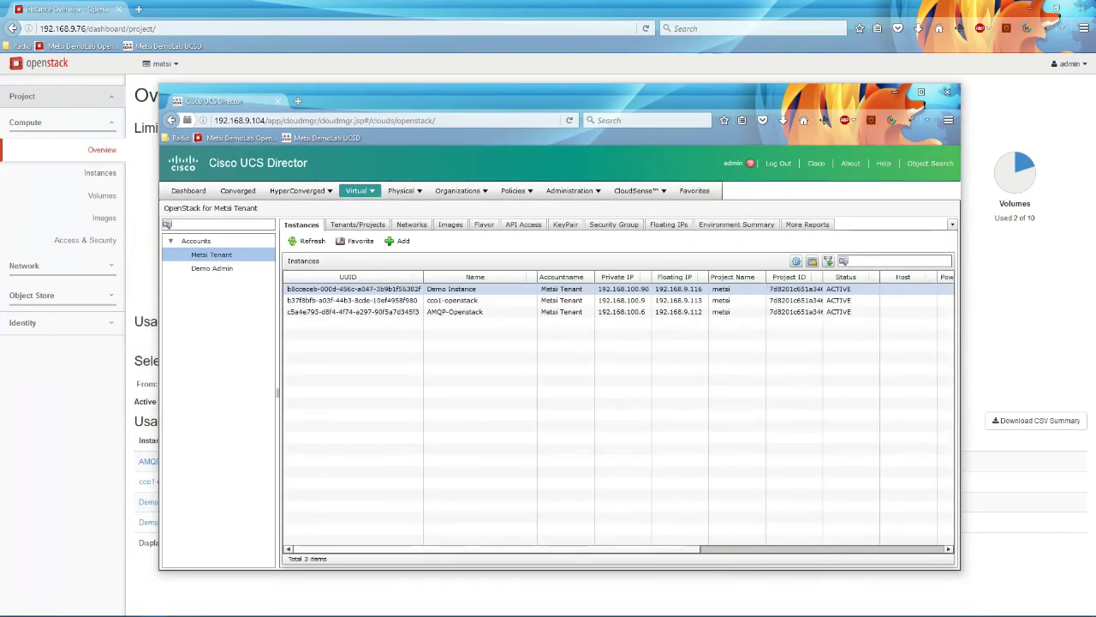
Step: Disassociate the floating IP from Demo Instance
left_click(400, 290)
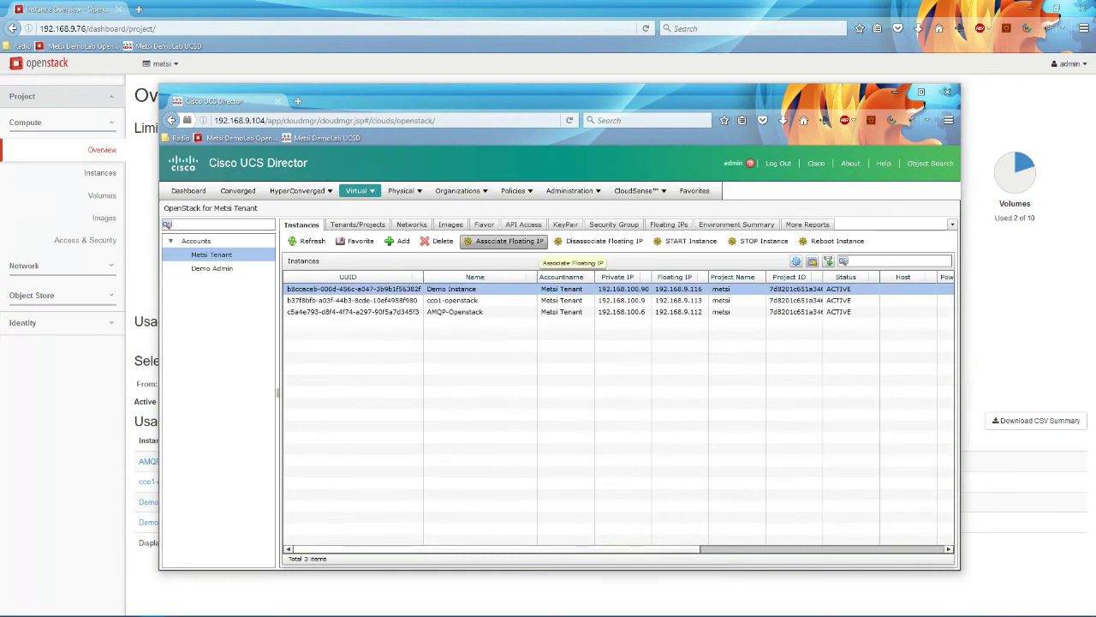
left_click(603, 241)
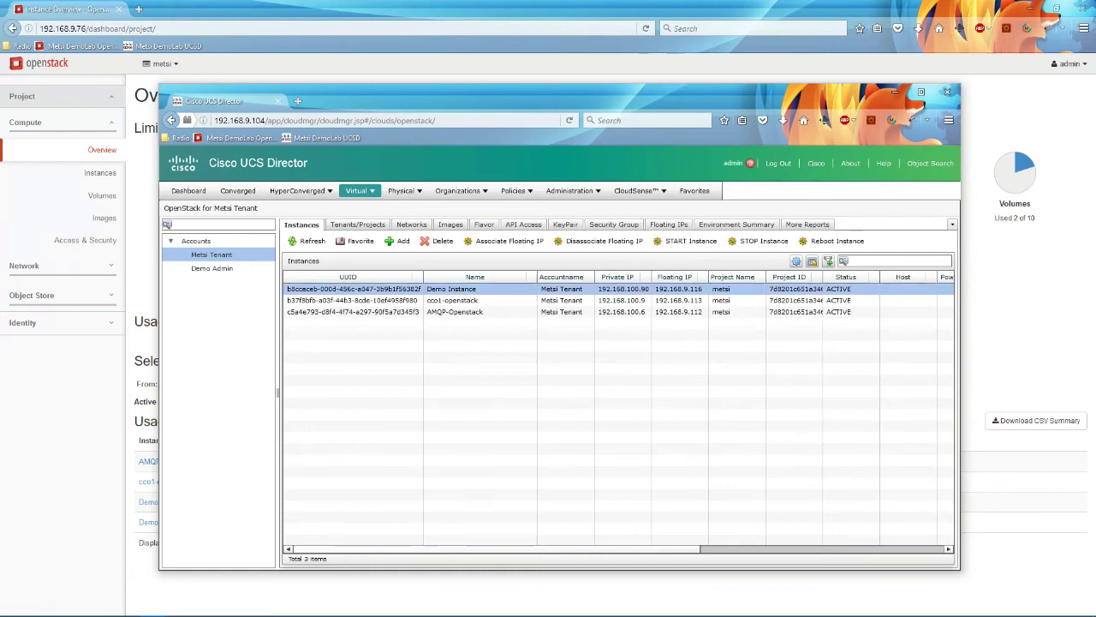
left_click(602, 241)
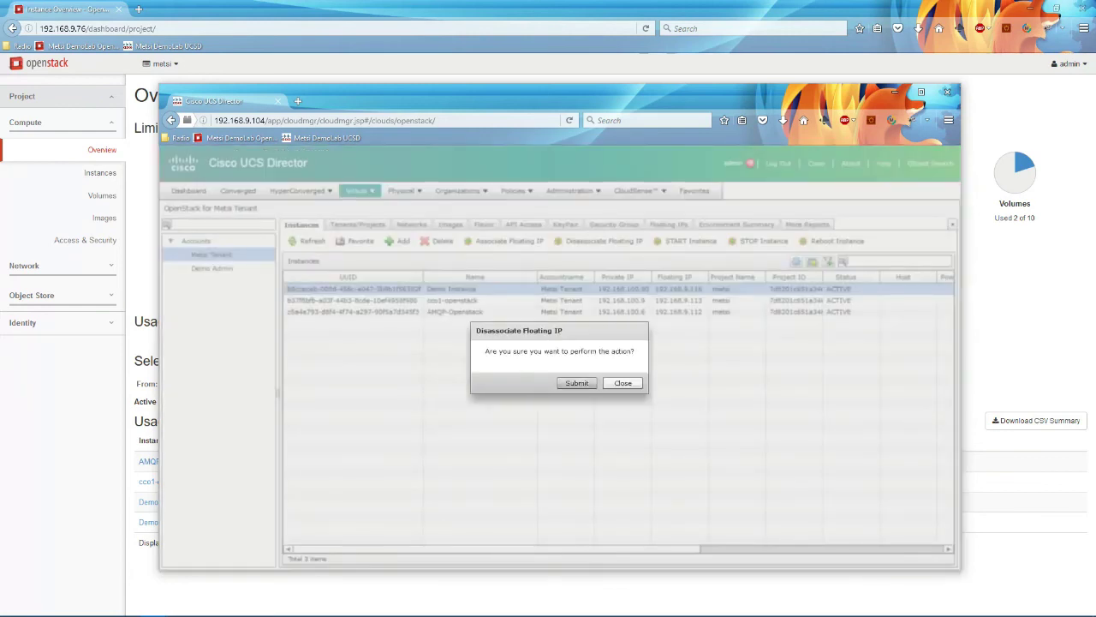
left_click(577, 382)
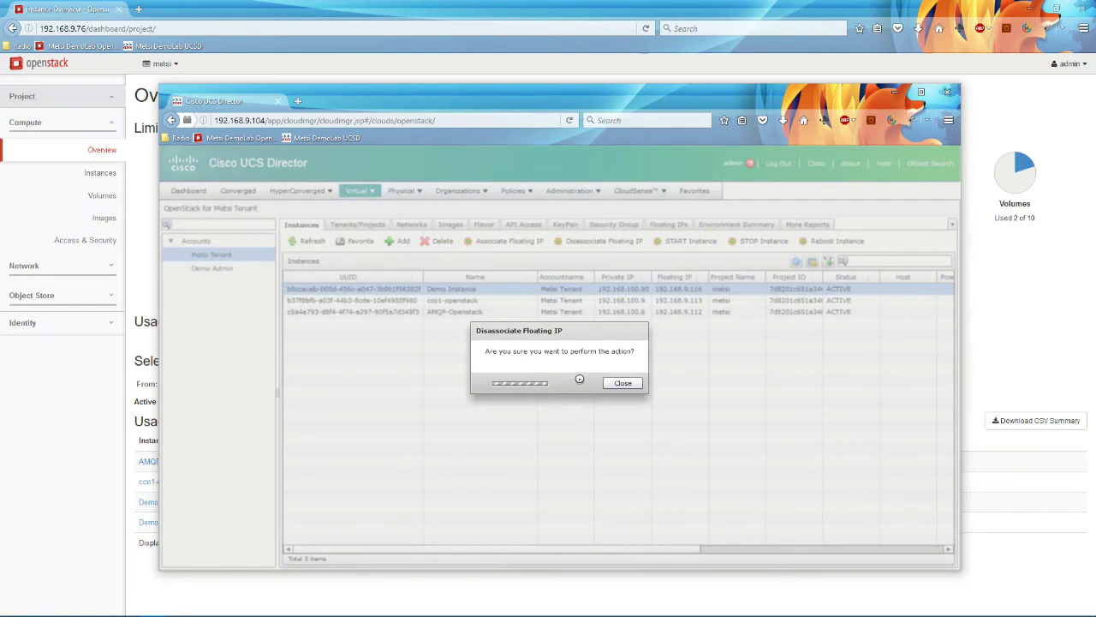
left_click(566, 390)
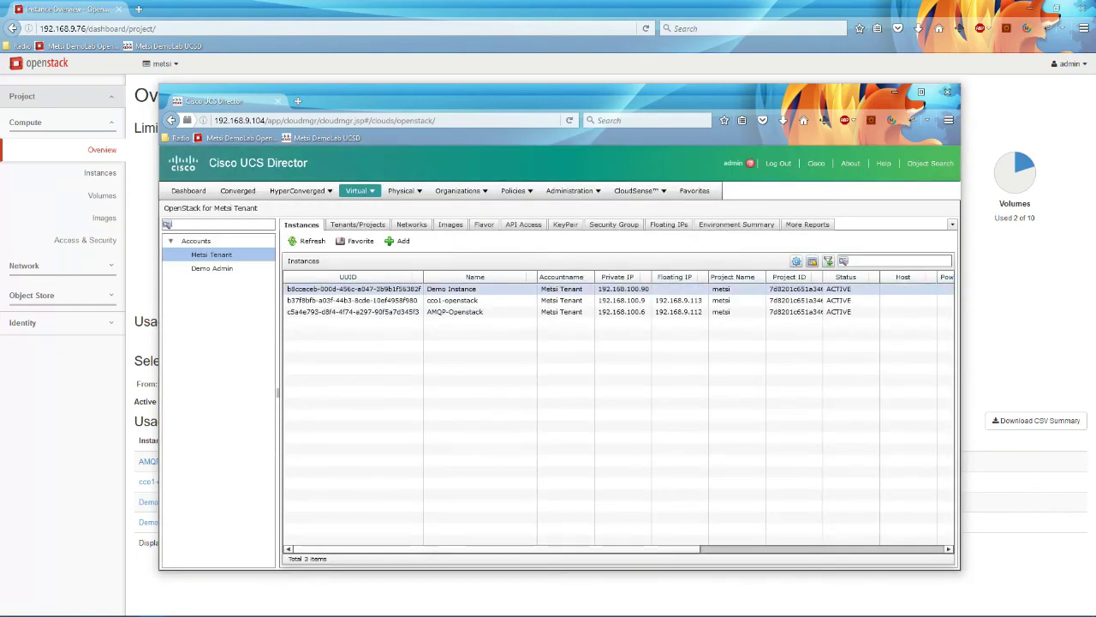
Step: Check OpenStack's Instances list shows Demo Instance without a floating IP
left_click(100, 172)
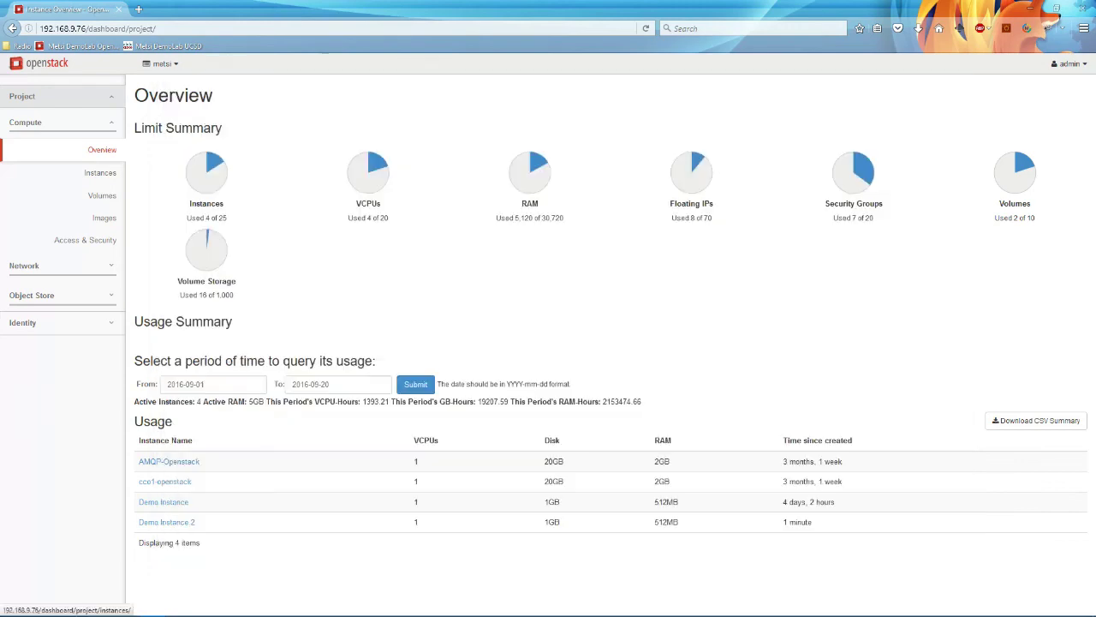
left_click(100, 173)
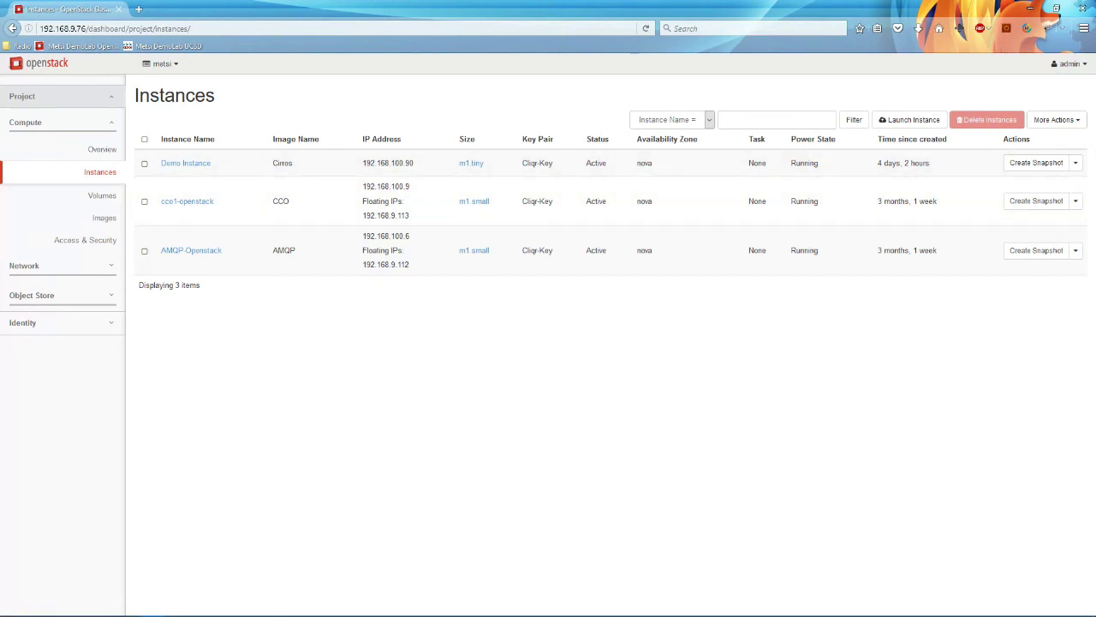
key("alt+Tab")
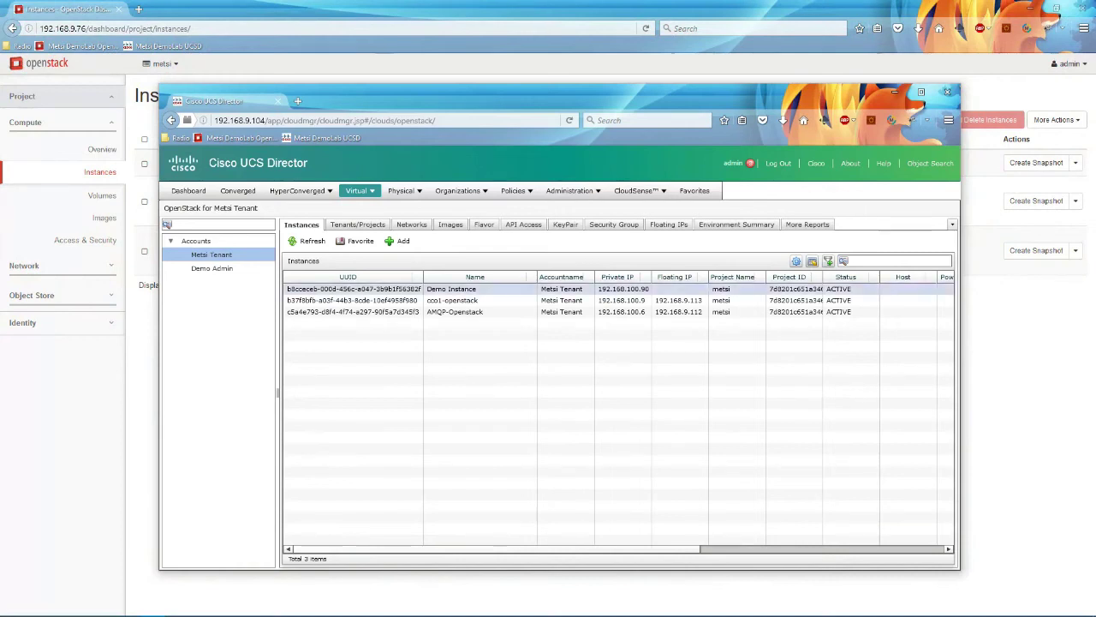
Step: Associate floating IP 192.168.9.111 with Demo Instance
left_click(478, 290)
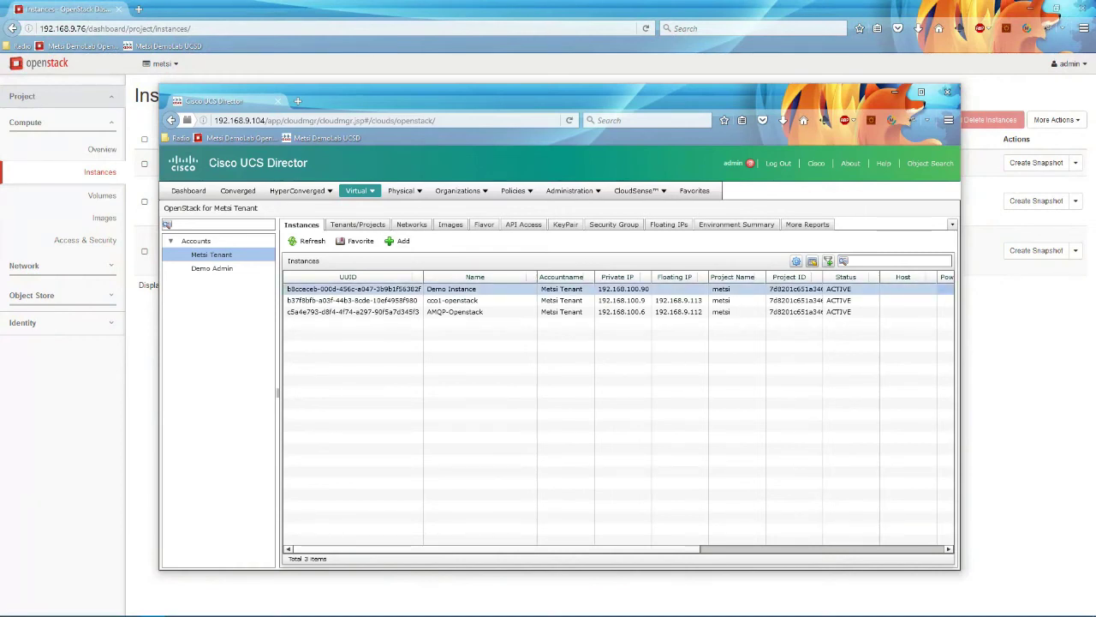
left_click(508, 241)
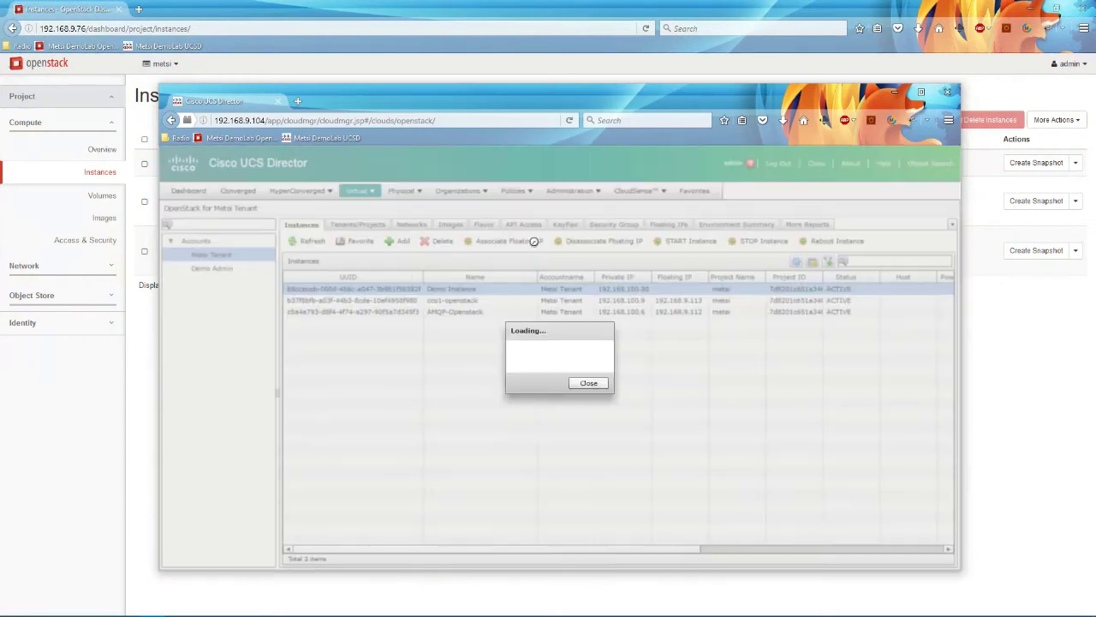
left_click(609, 353)
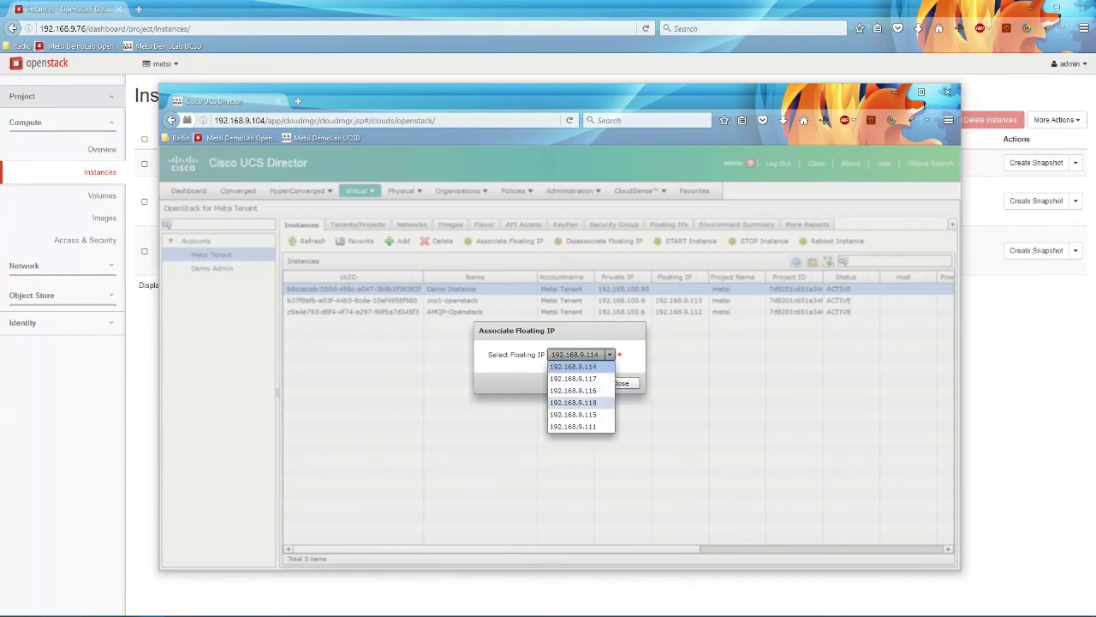
left_click(575, 415)
left_click(574, 383)
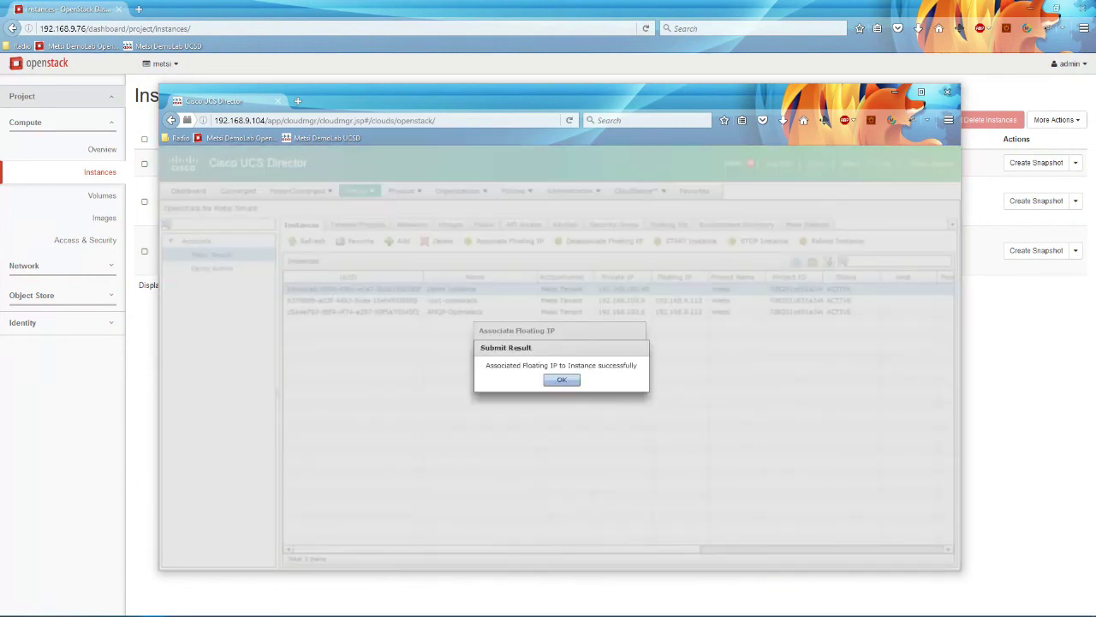
left_click(562, 379)
Step: Reload OpenStack's Instances page and confirm Demo Instance shows 192.168.9.111
key("alt+Tab")
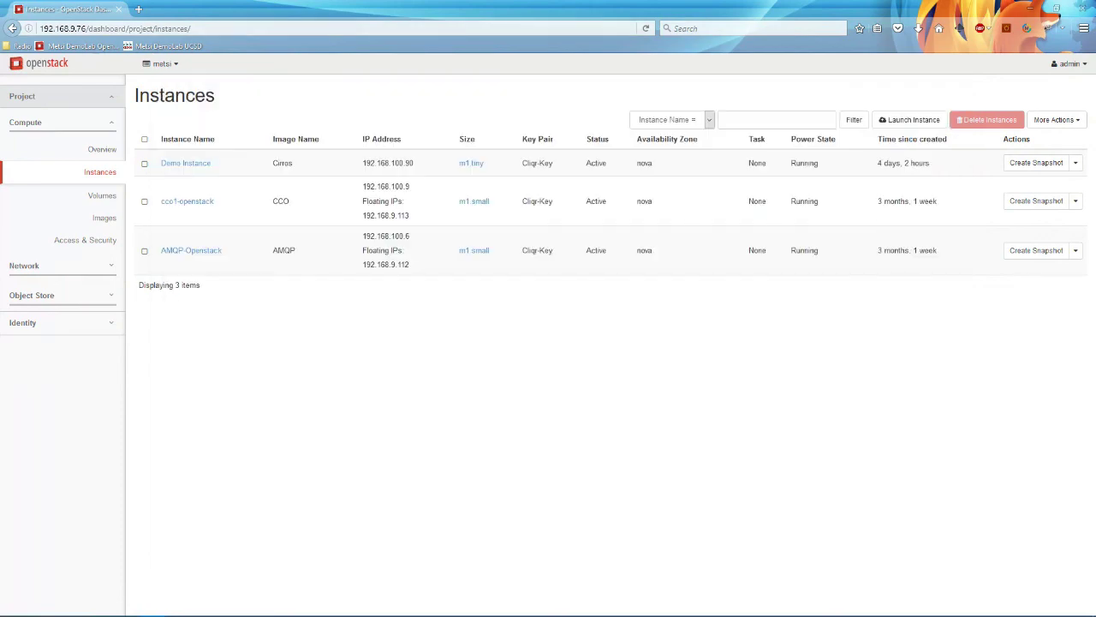
key("F5")
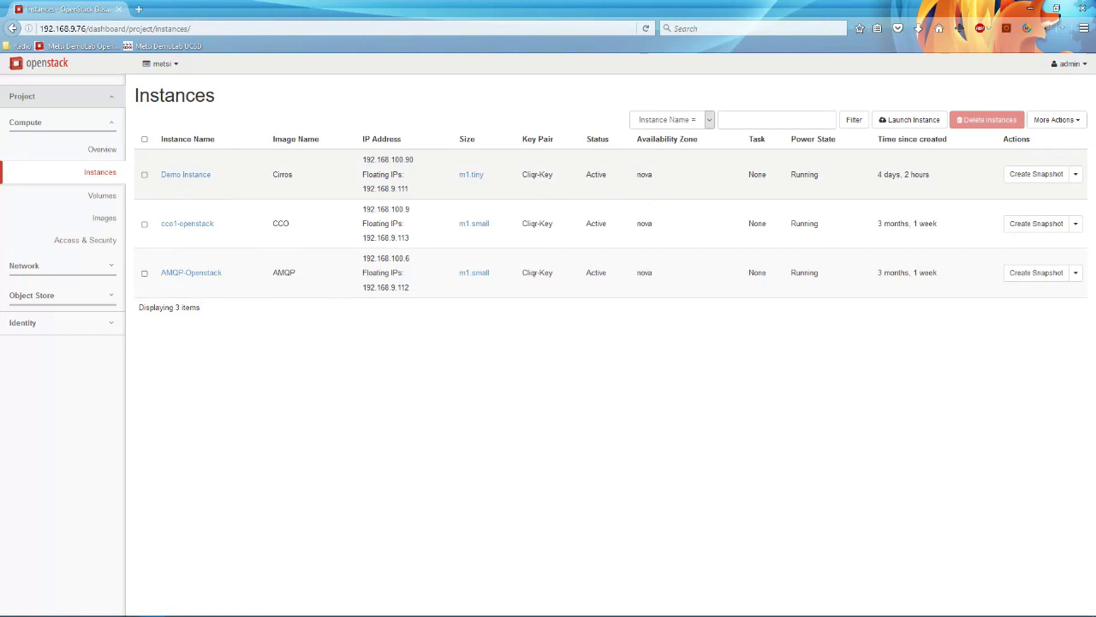
left_click_drag(362, 188, 406, 189)
key("alt+Tab")
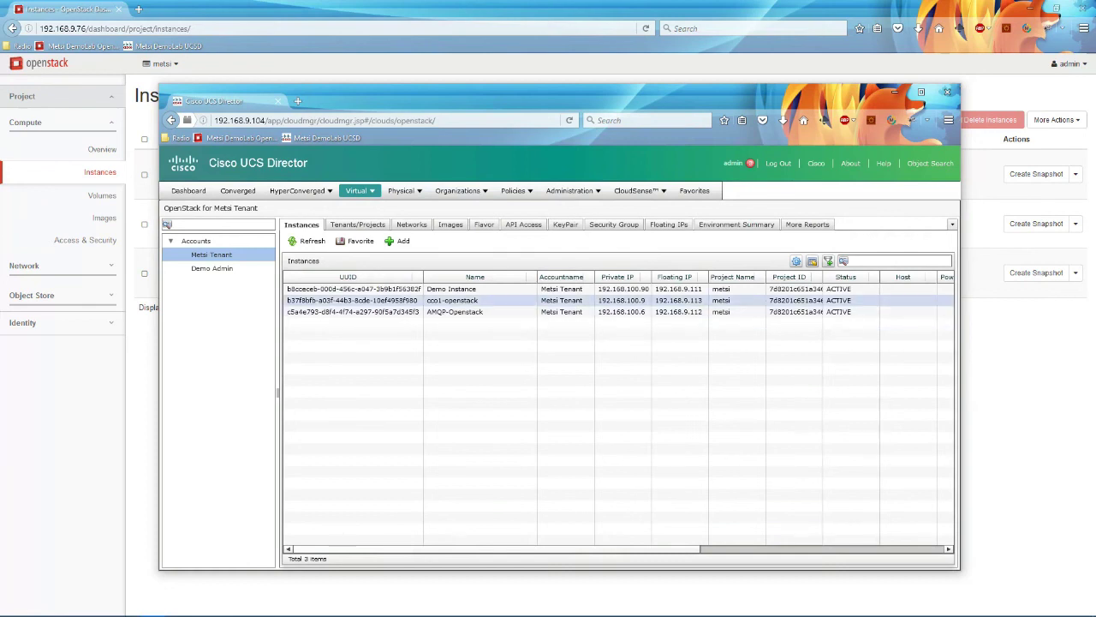
Step: Stop Demo Instance from UCS Director and acknowledge the success message
left_click(460, 291)
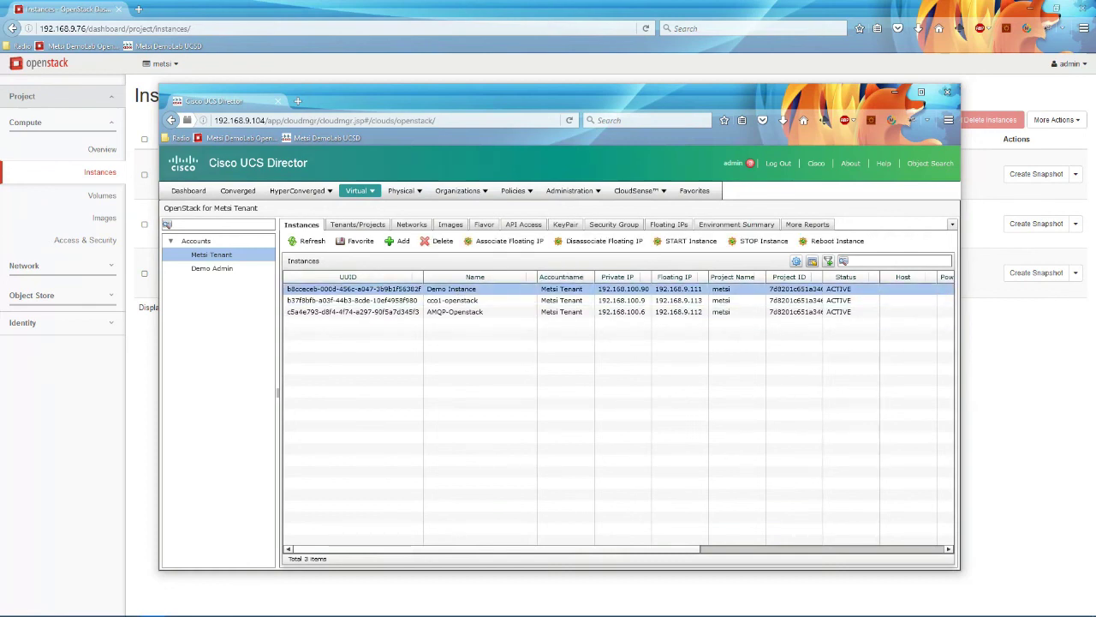
left_click(758, 241)
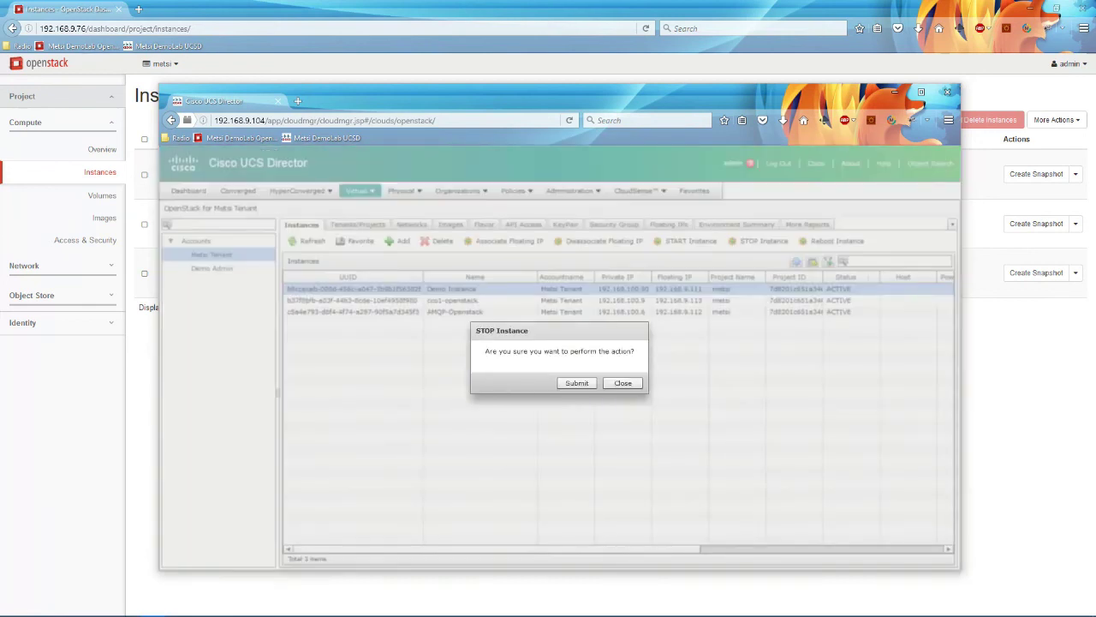
left_click(577, 383)
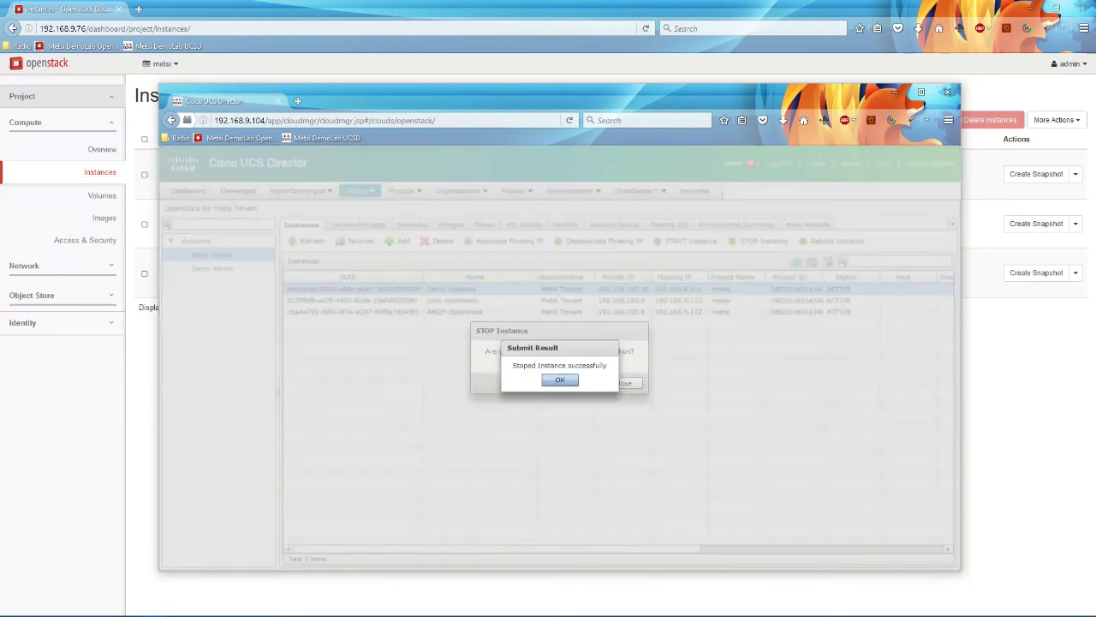
left_click(559, 380)
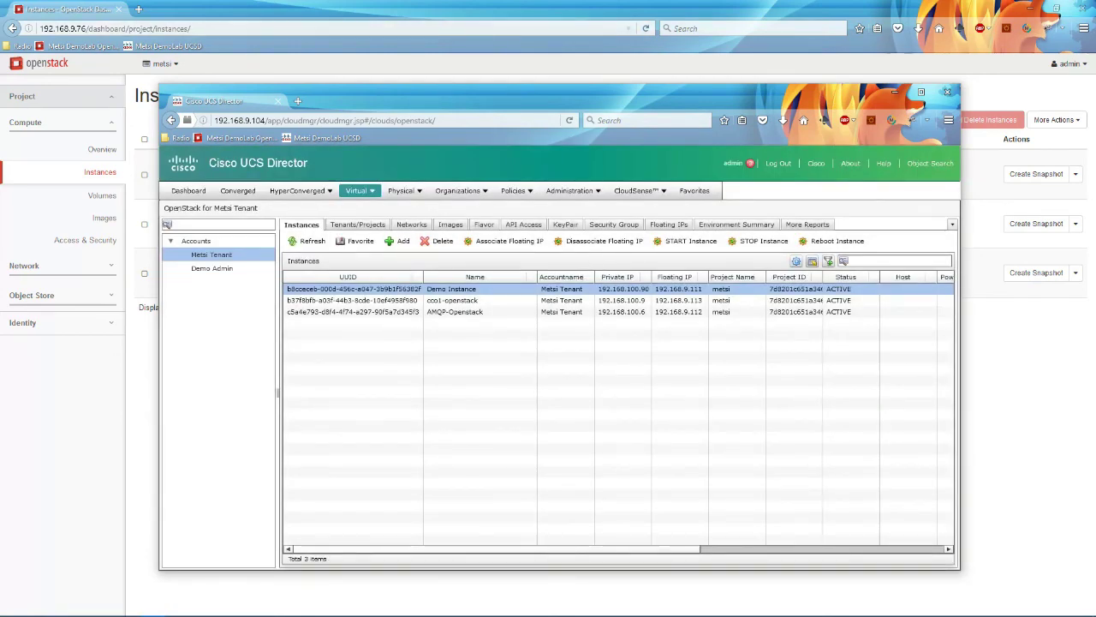
Step: Refresh OpenStack Instances to confirm Demo Instance shows Shut Down, then reselect it in UCS Director
key("alt+Tab")
key("F5")
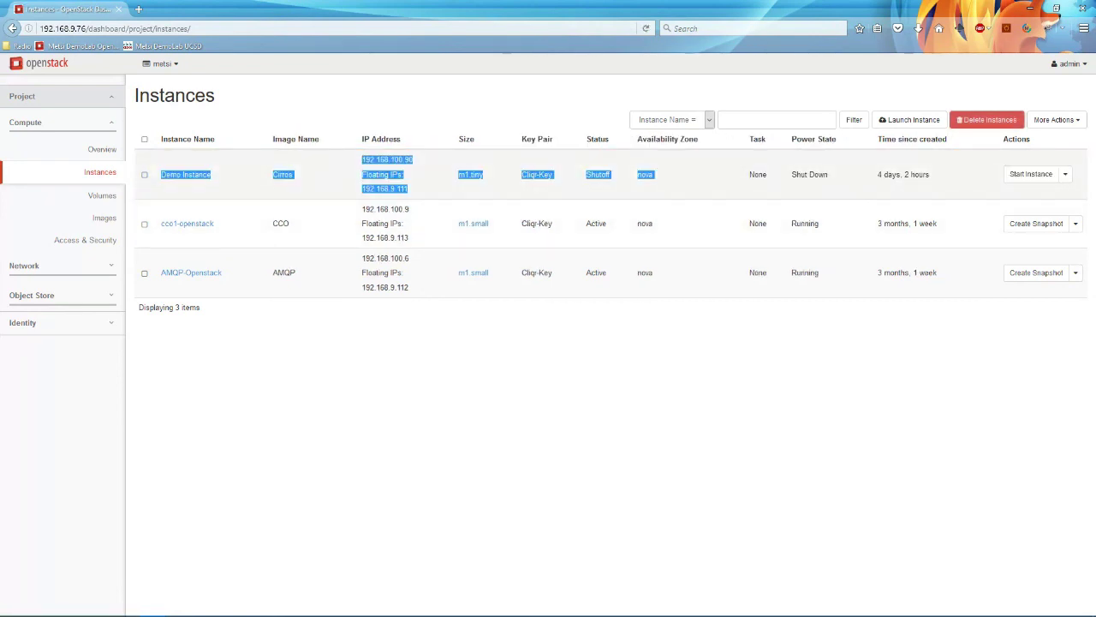
left_click_drag(798, 174, 828, 175)
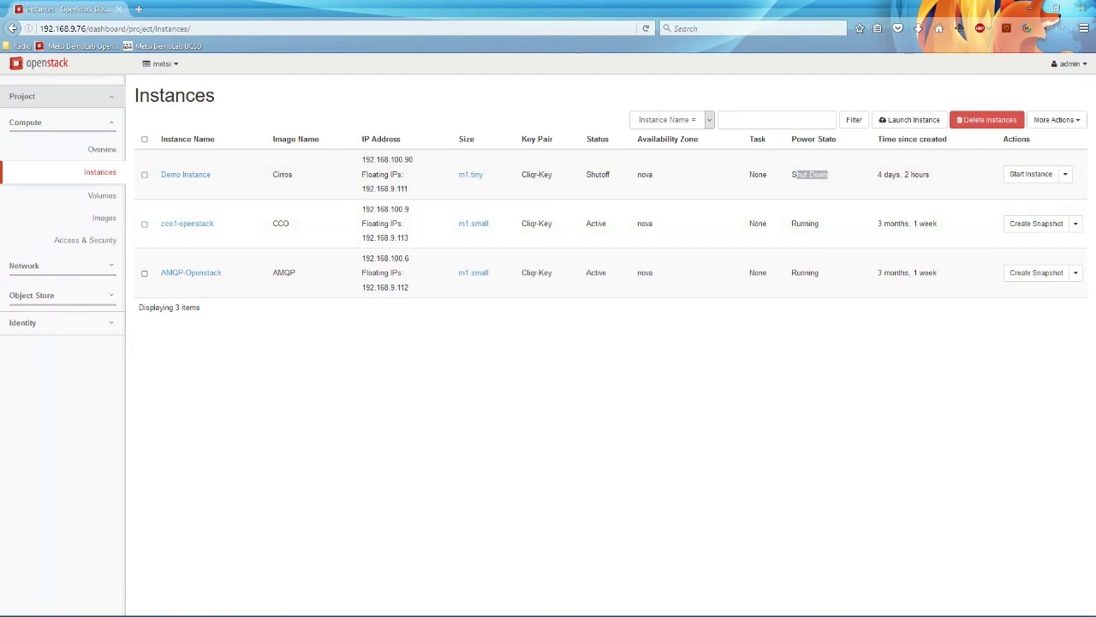
left_click(506, 289)
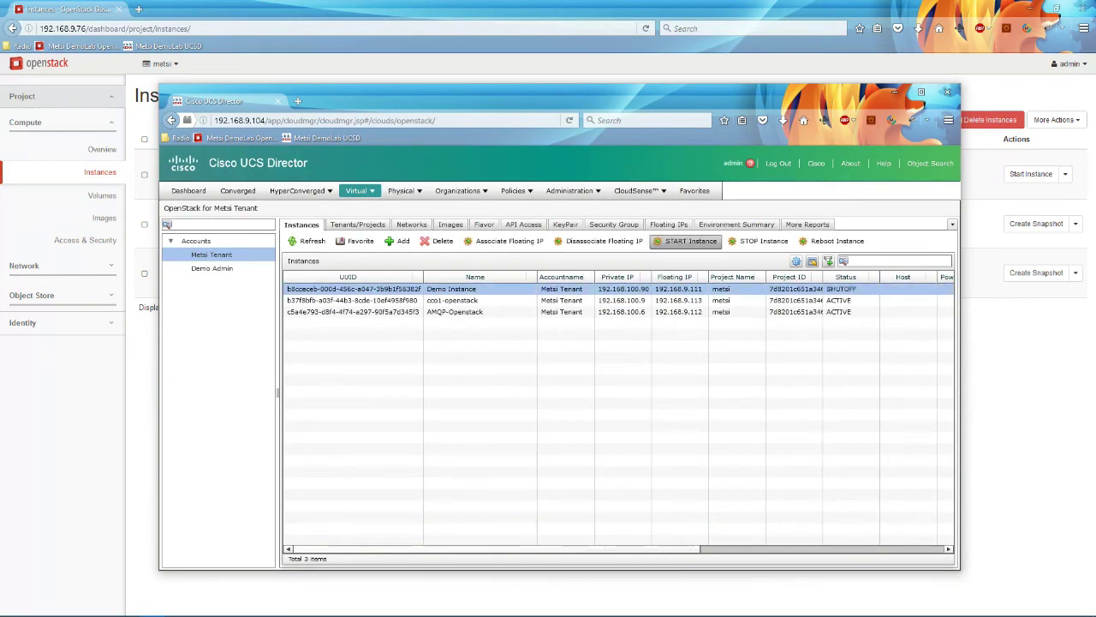
Step: Start Demo Instance from UCS Director and acknowledge the success message
left_click(685, 241)
left_click(573, 383)
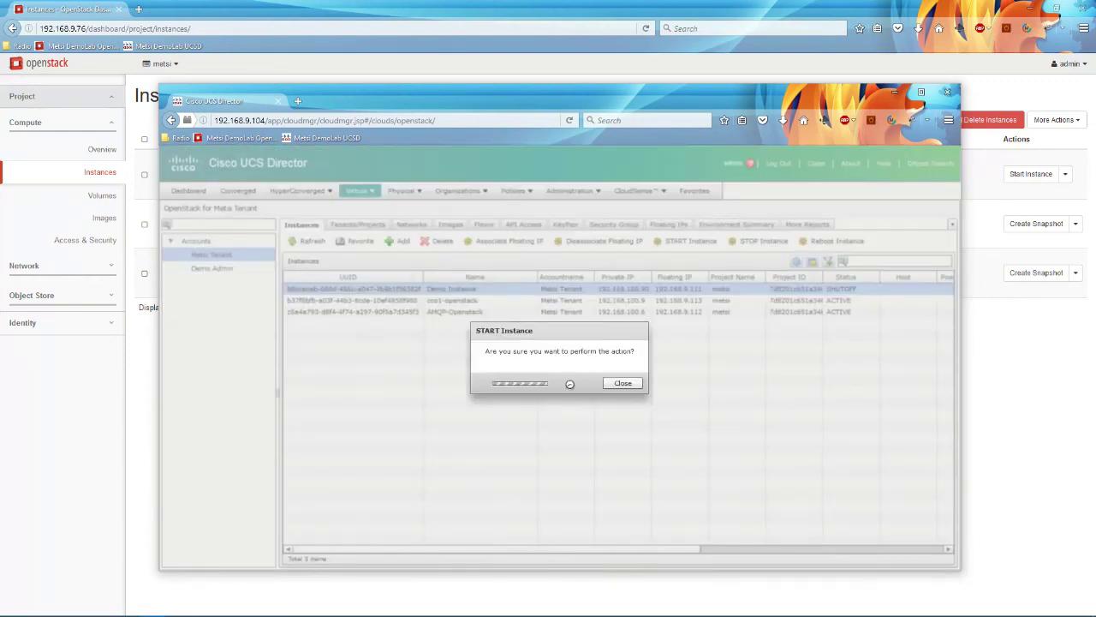
left_click(558, 380)
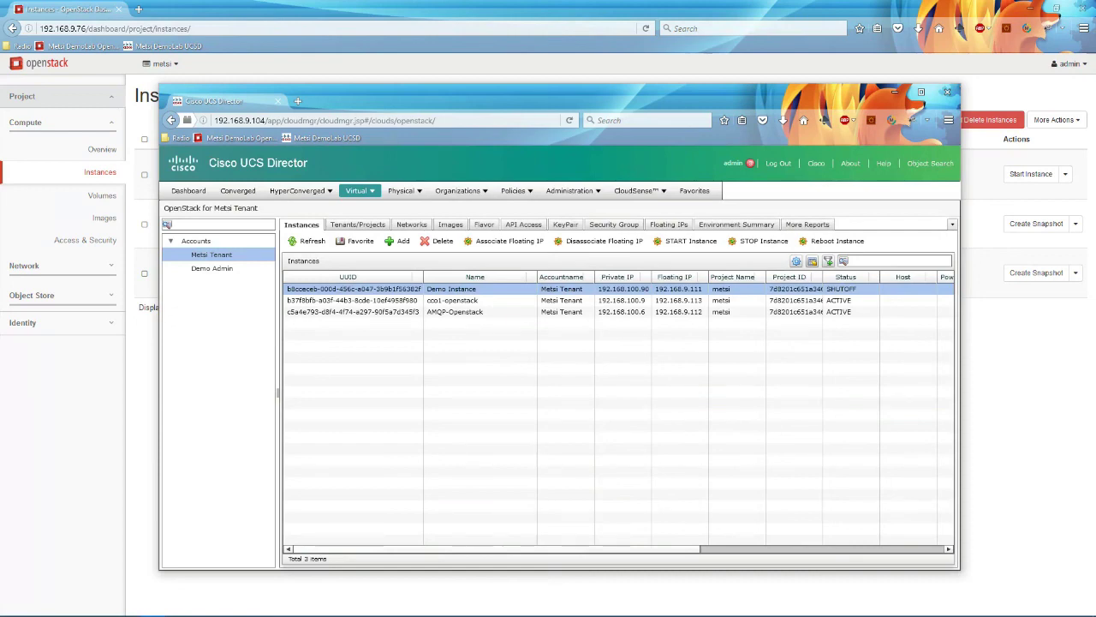
Step: Refresh the OpenStack Instances page to confirm Demo Instance's power state is Running
key("alt+Tab")
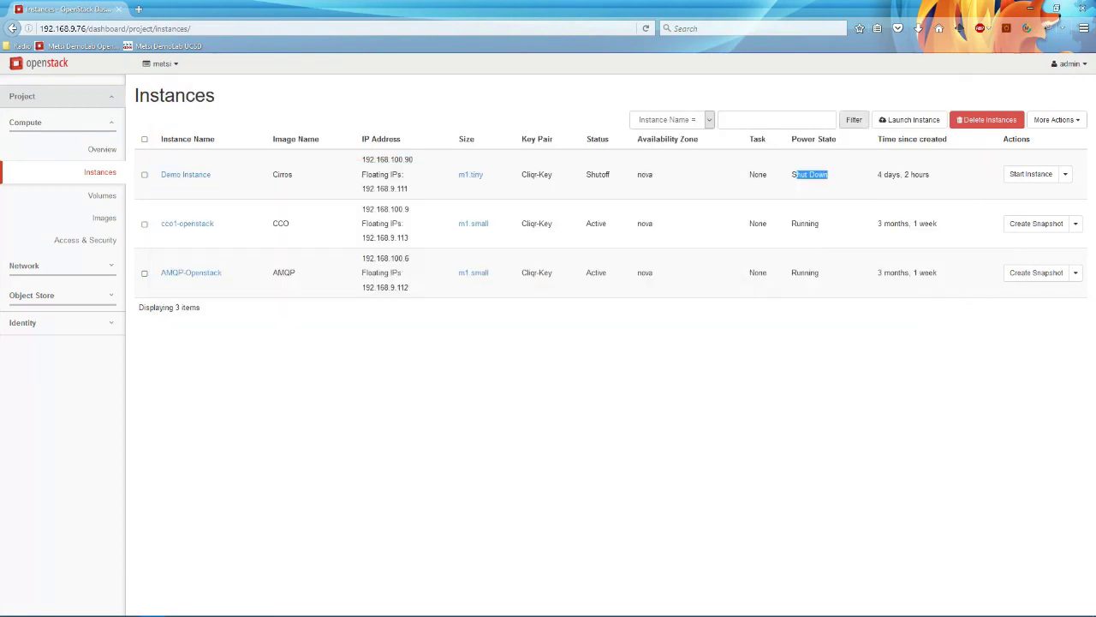
key("F5")
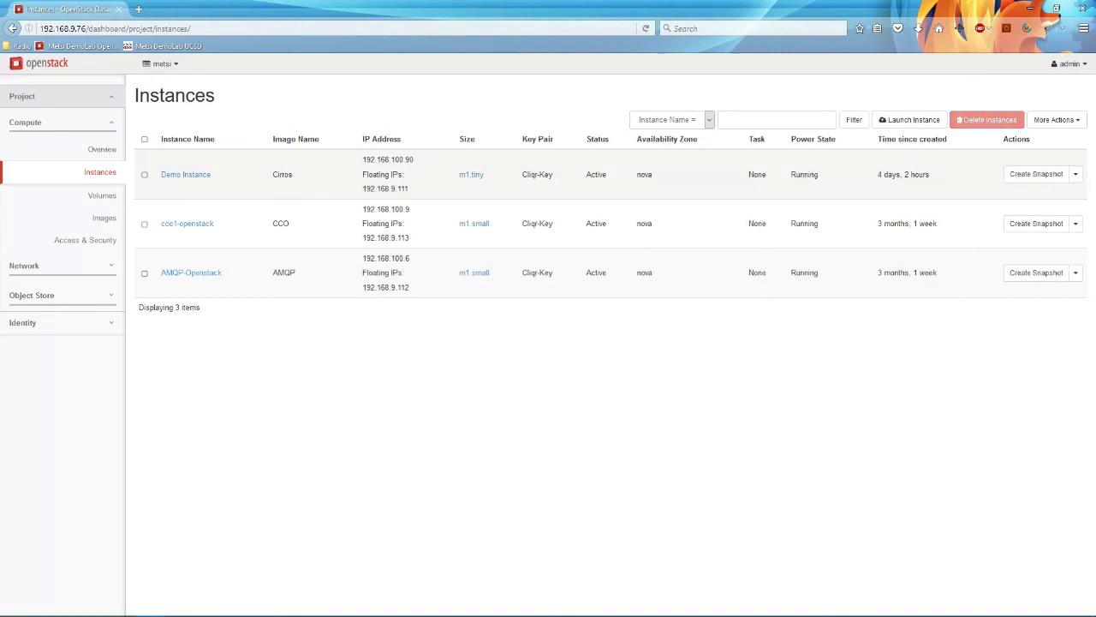
left_click_drag(796, 174, 818, 173)
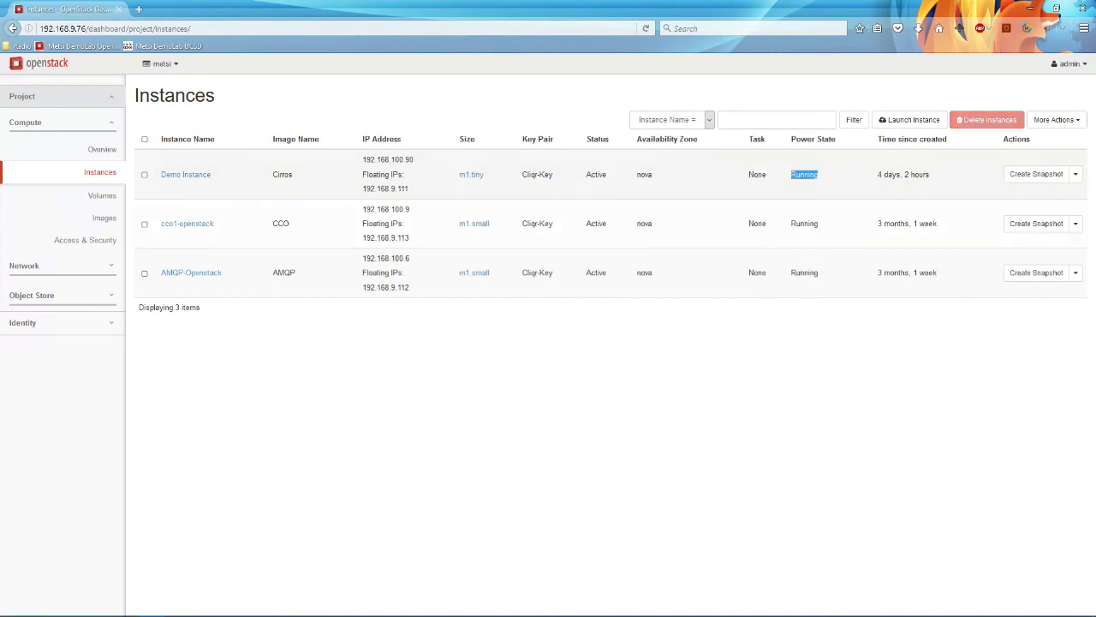